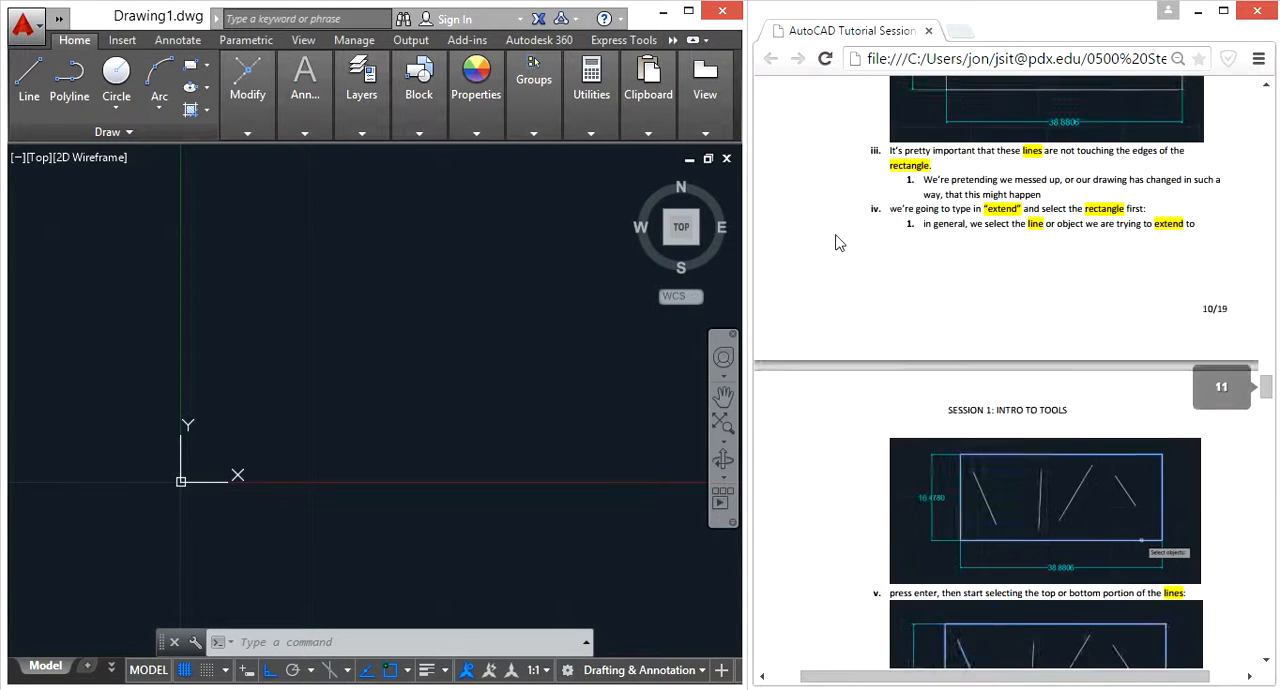
Review the Extend exercise in the tutorial document for the rectangle's dimensions and the slanted line layout
scroll(843, 258, up, 3)
scroll(855, 261, up, 8)
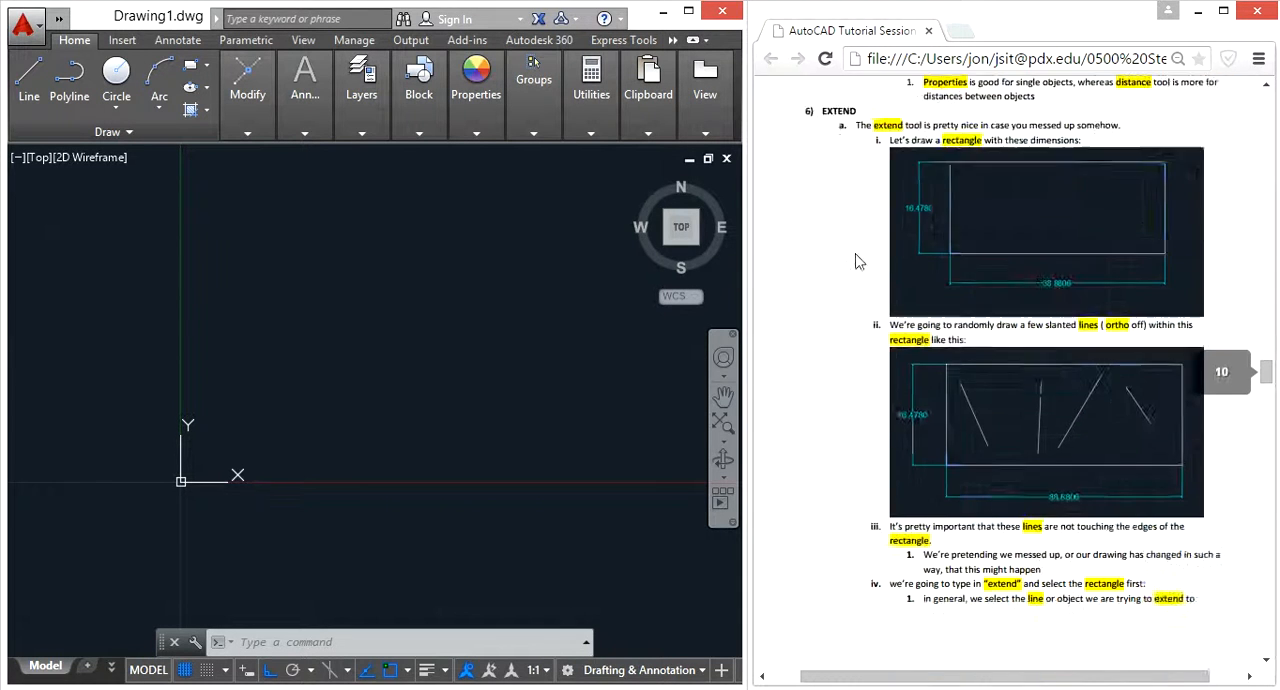
scroll(857, 259, down, 3)
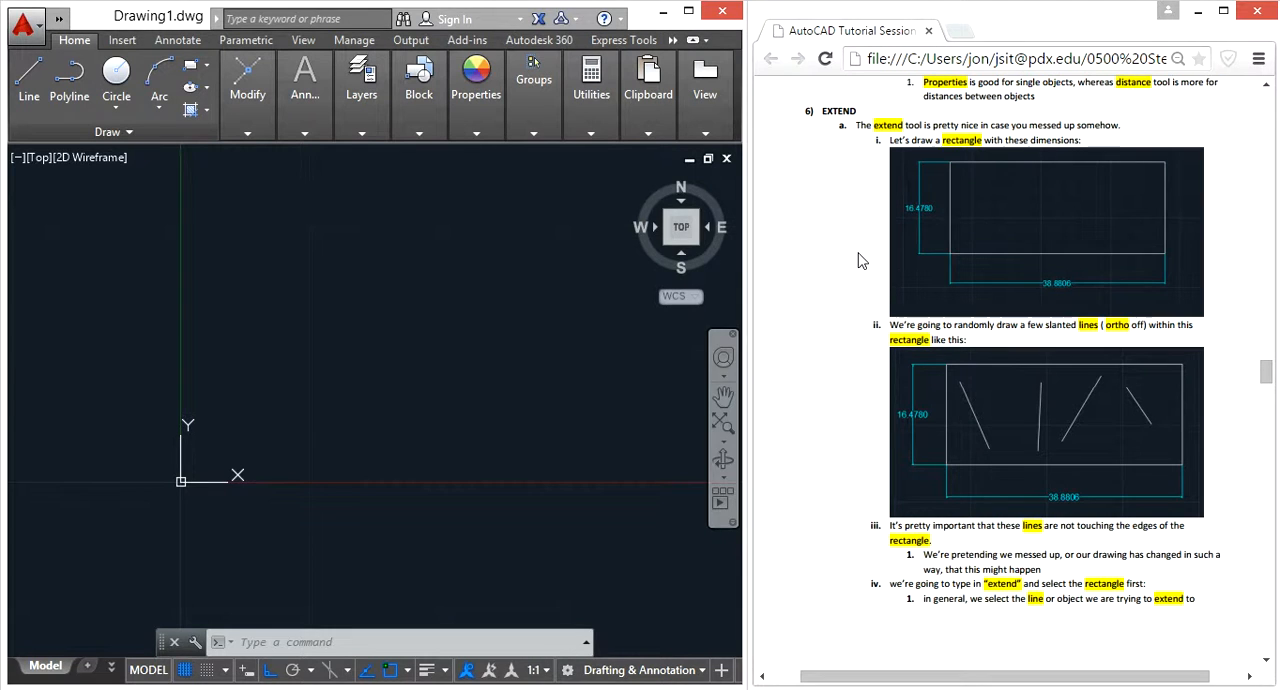
click(342, 317)
click(404, 368)
mouse_move(371, 304)
middle_down()
mouse_move(200, 395)
mouse_move(314, 340)
middle_up()
middle_drag(292, 409, 386, 380)
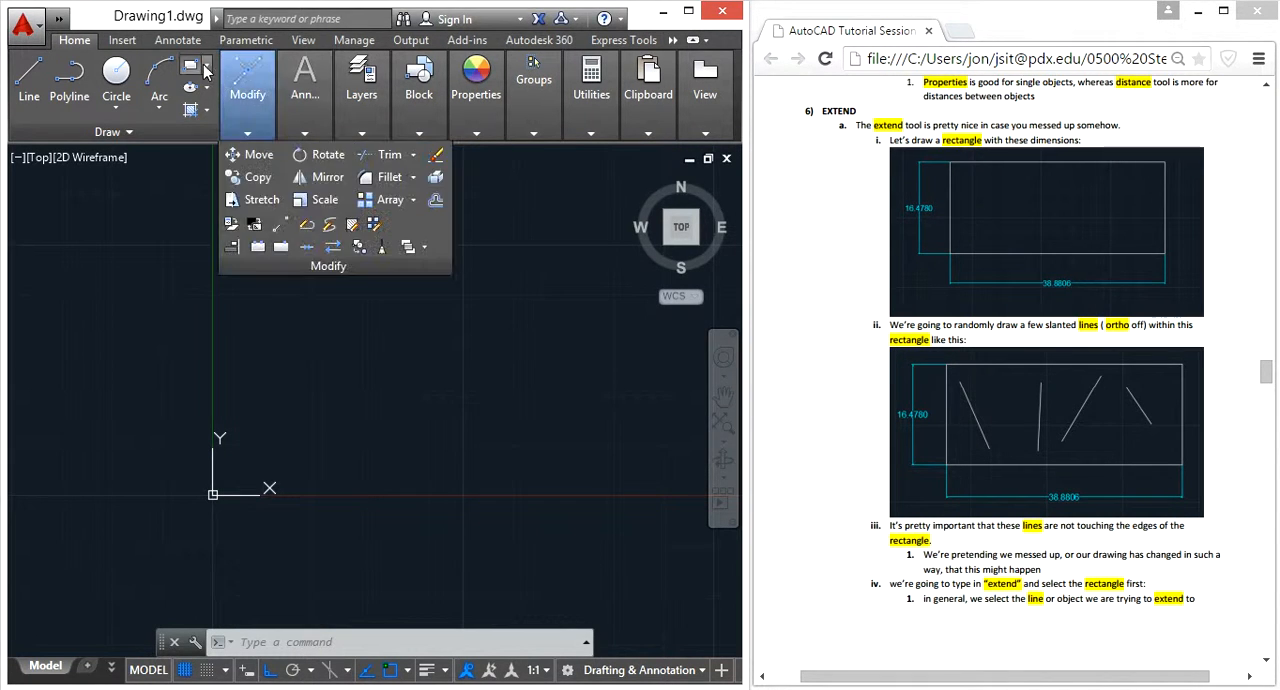
Start a rectangle above and to the right of the origin, with length 38.8806 and width 16.4780
text(re)
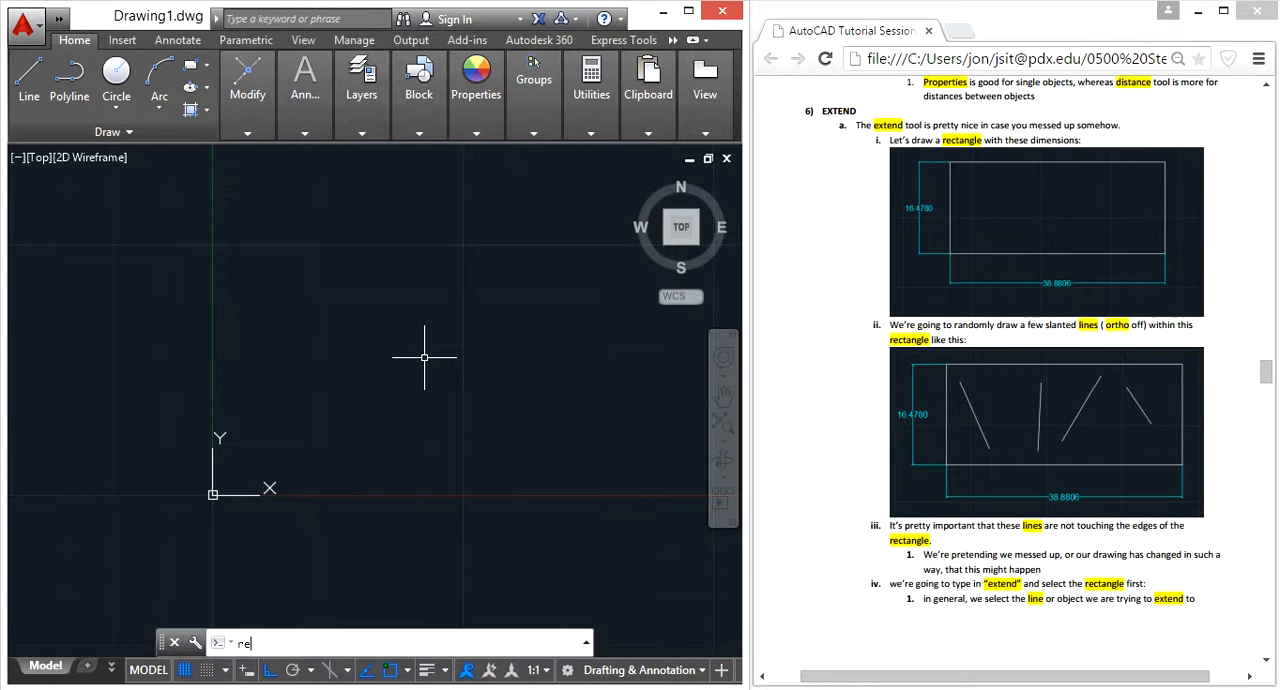
text(c)
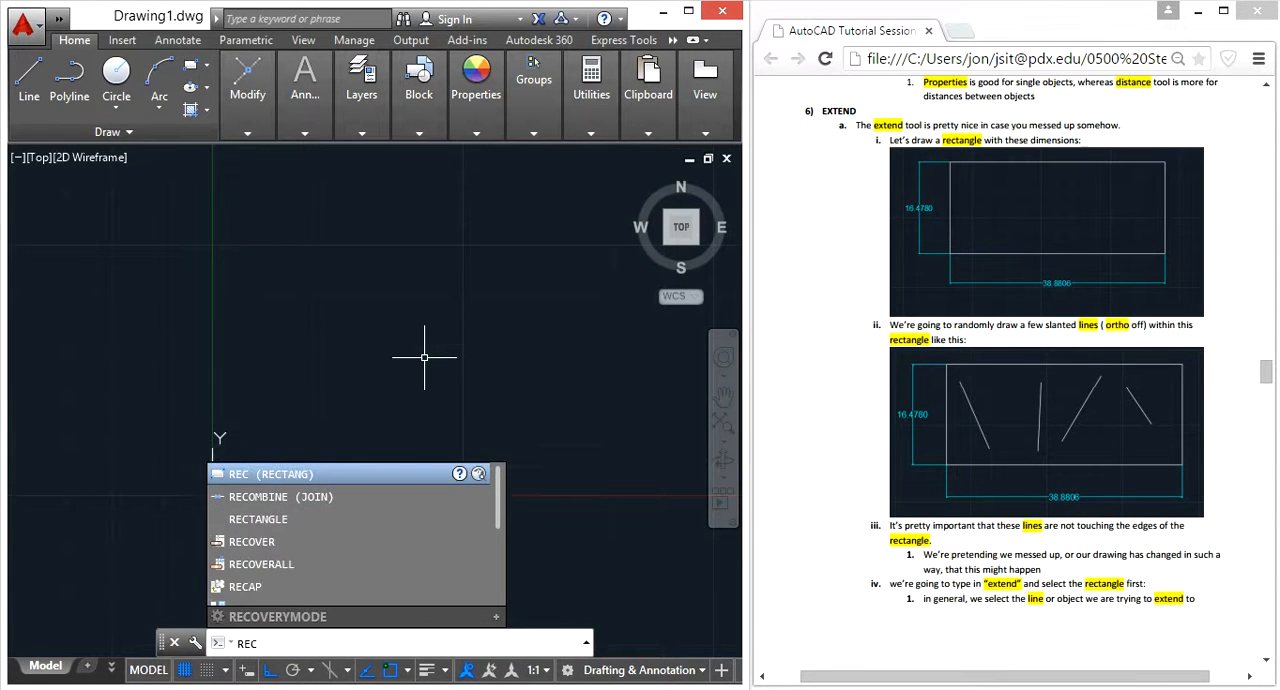
click(322, 474)
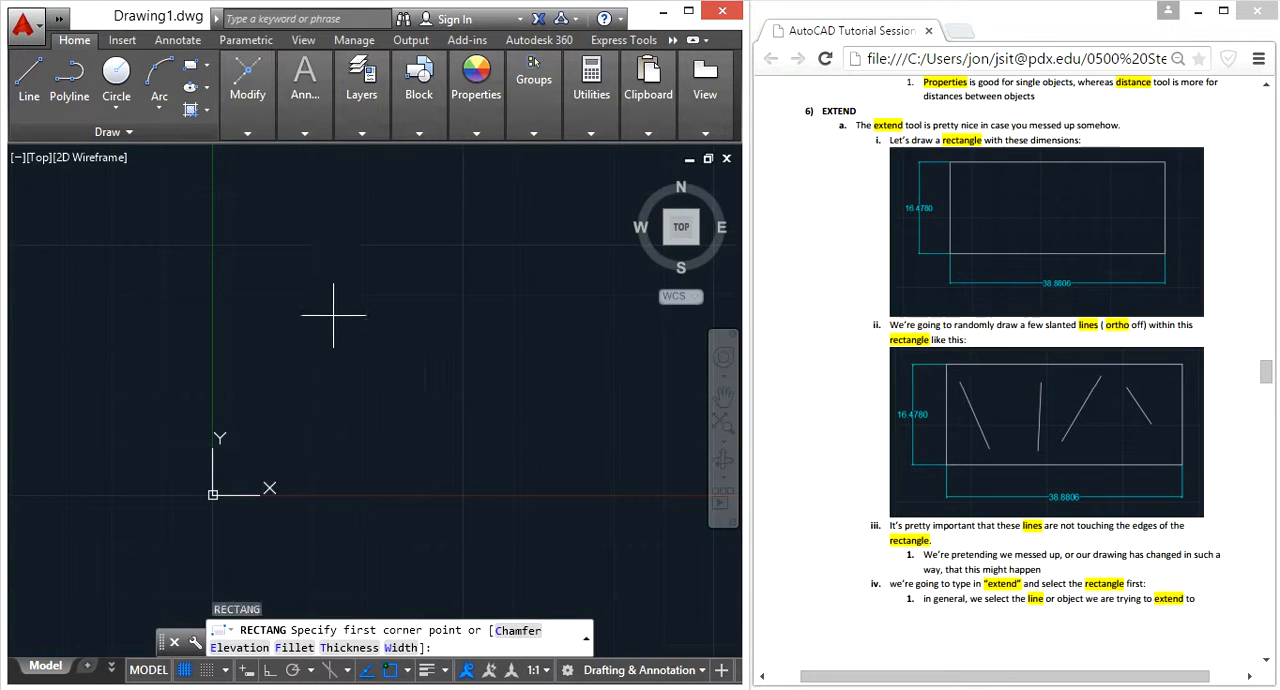
click(308, 267)
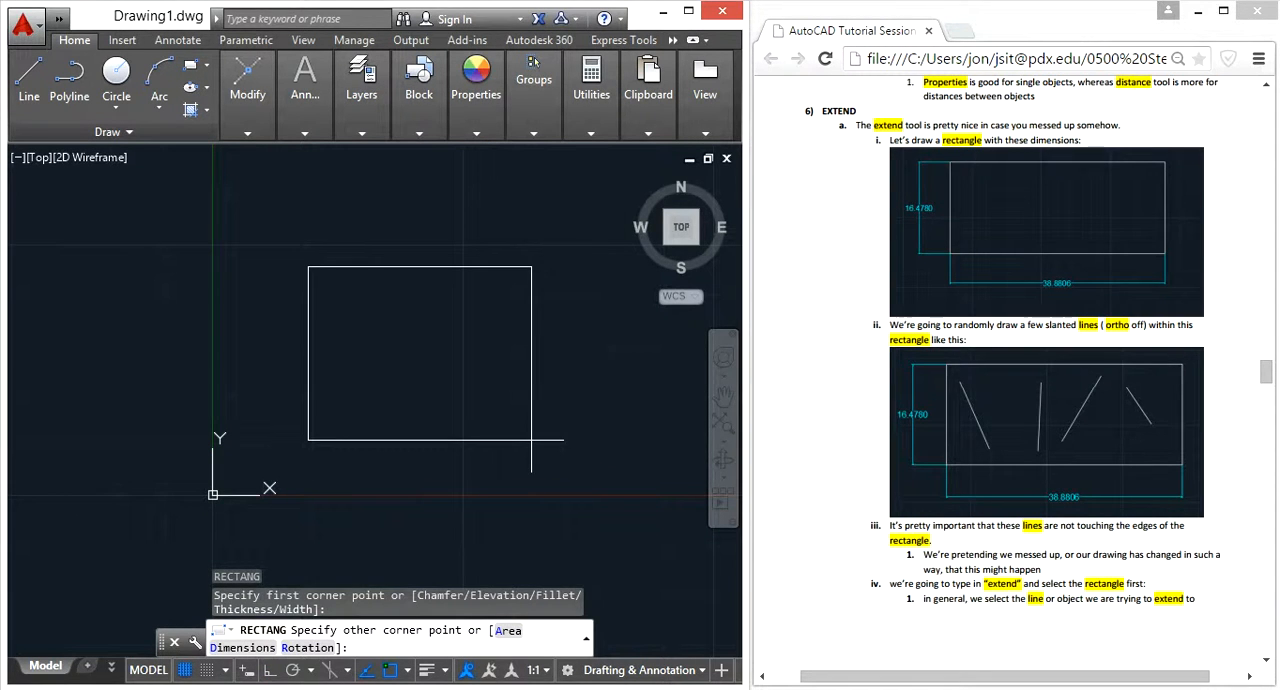
click(243, 648)
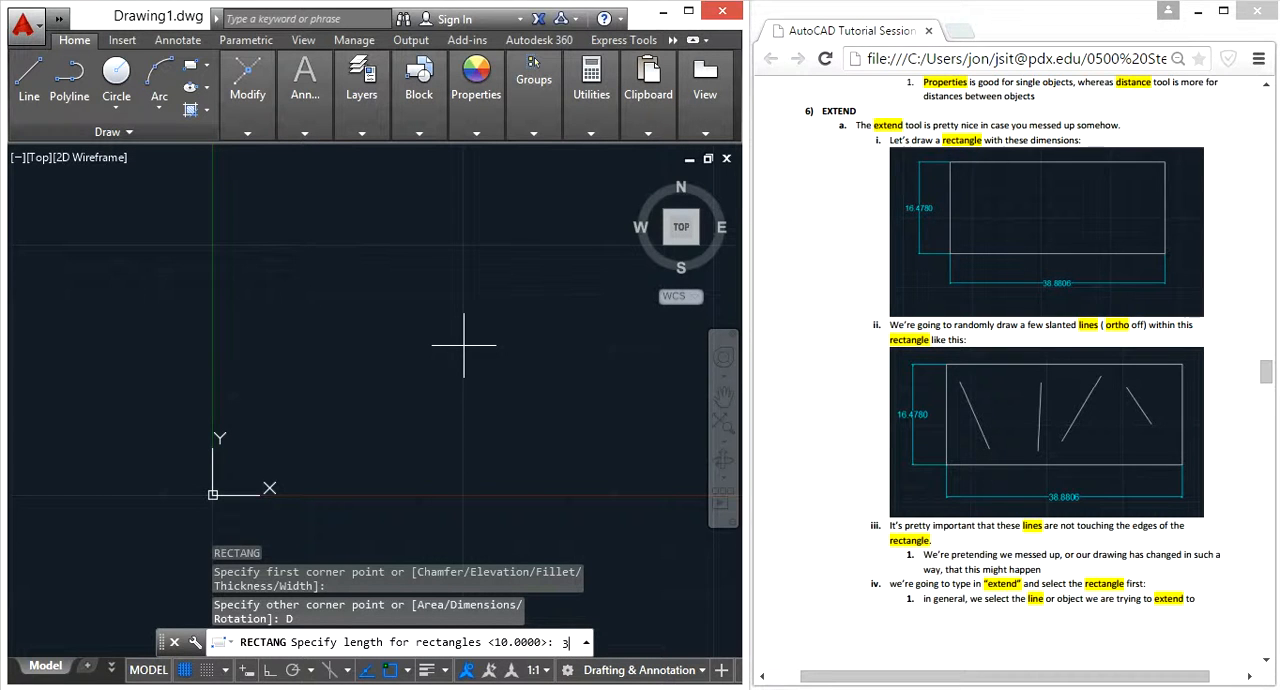
text(38.)
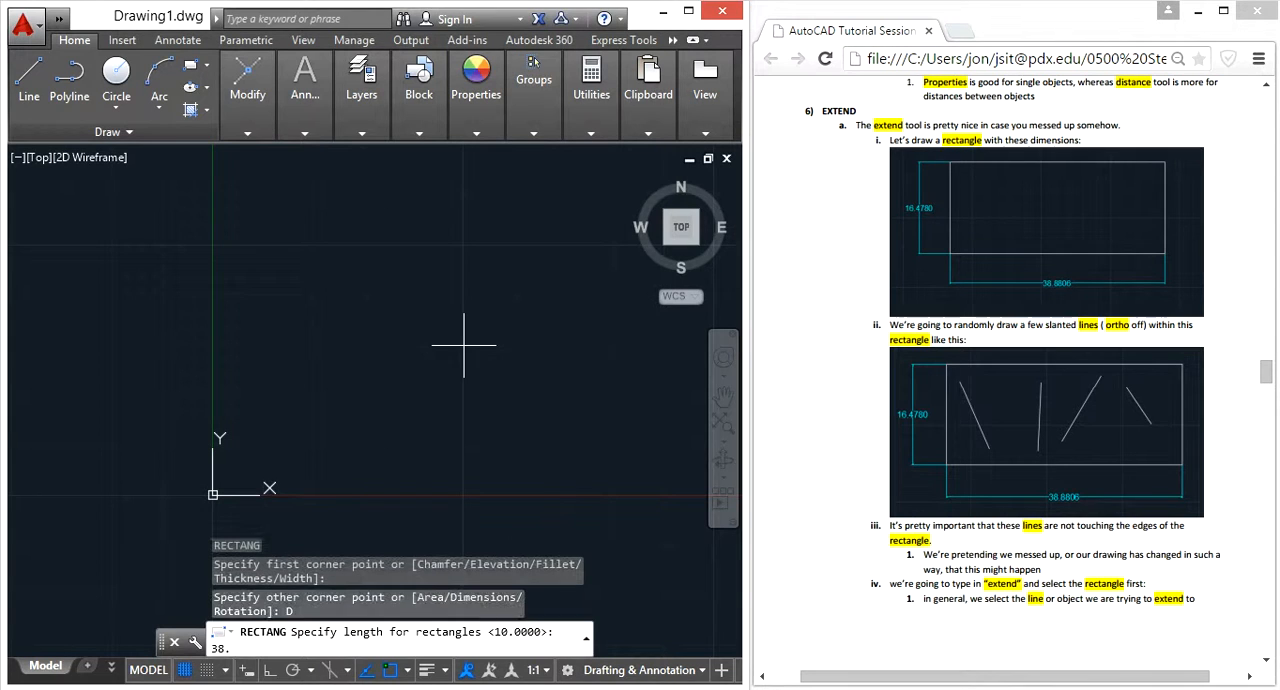
text(8806)
key(Return)
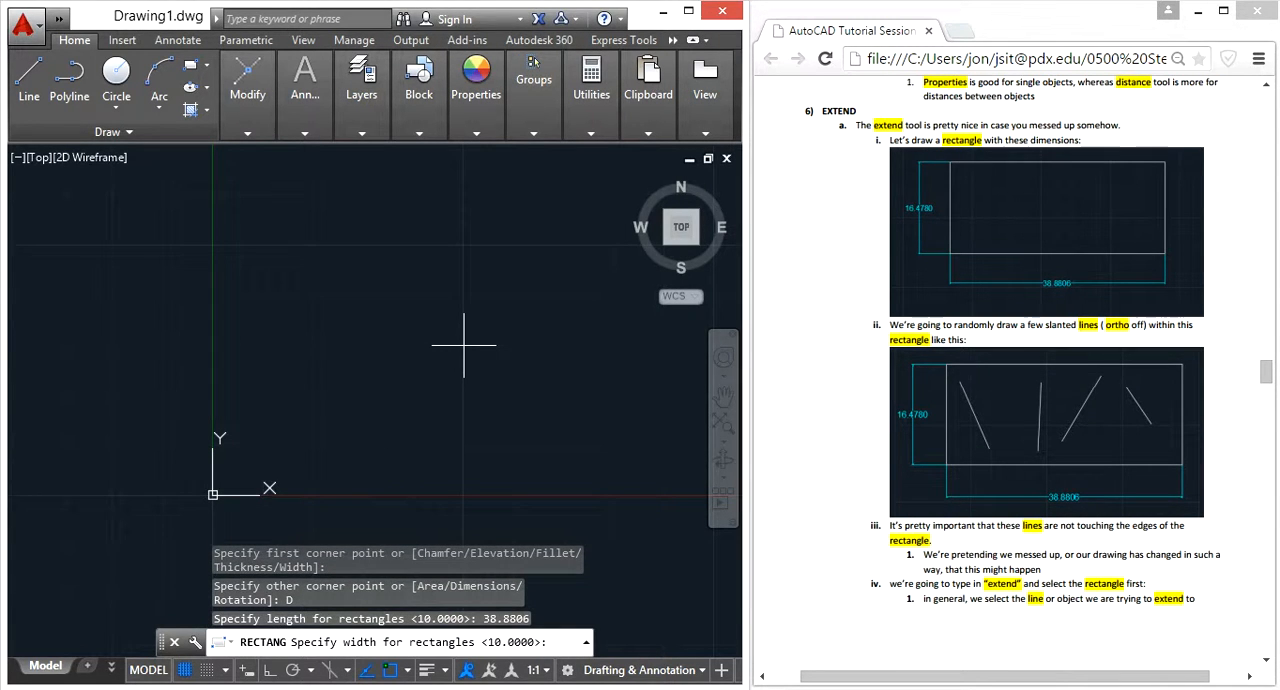
text(16.4)
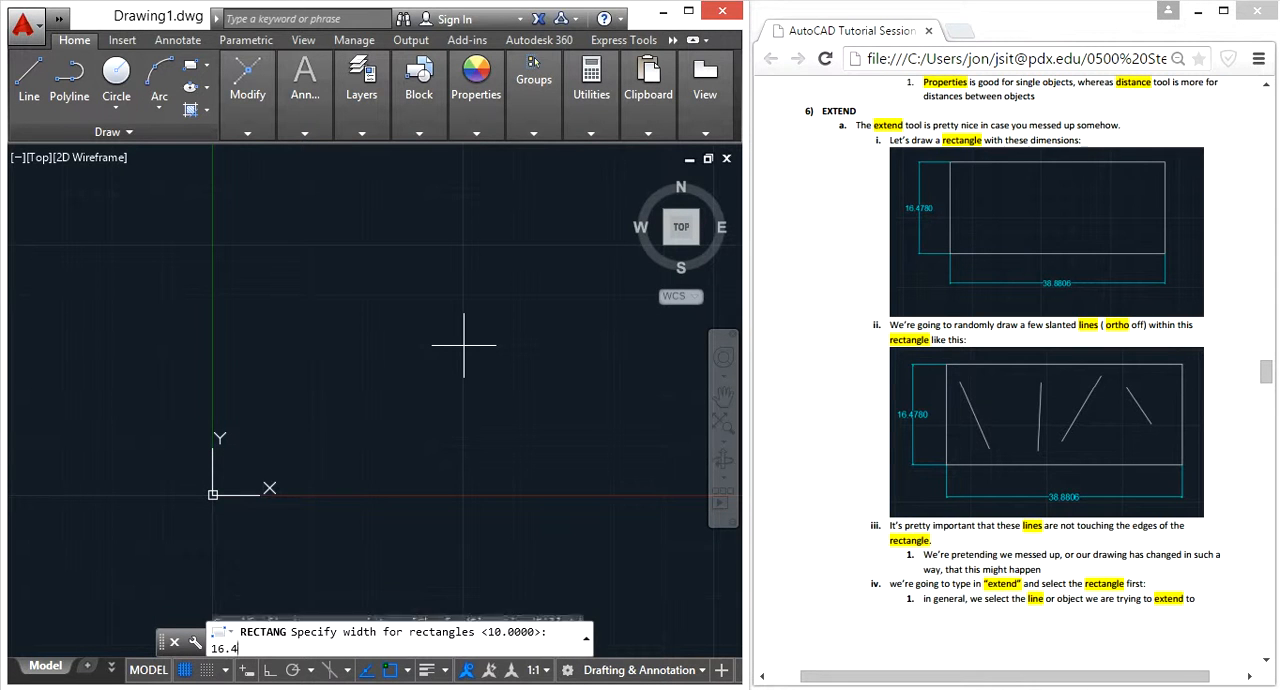
text(780)
key(Return)
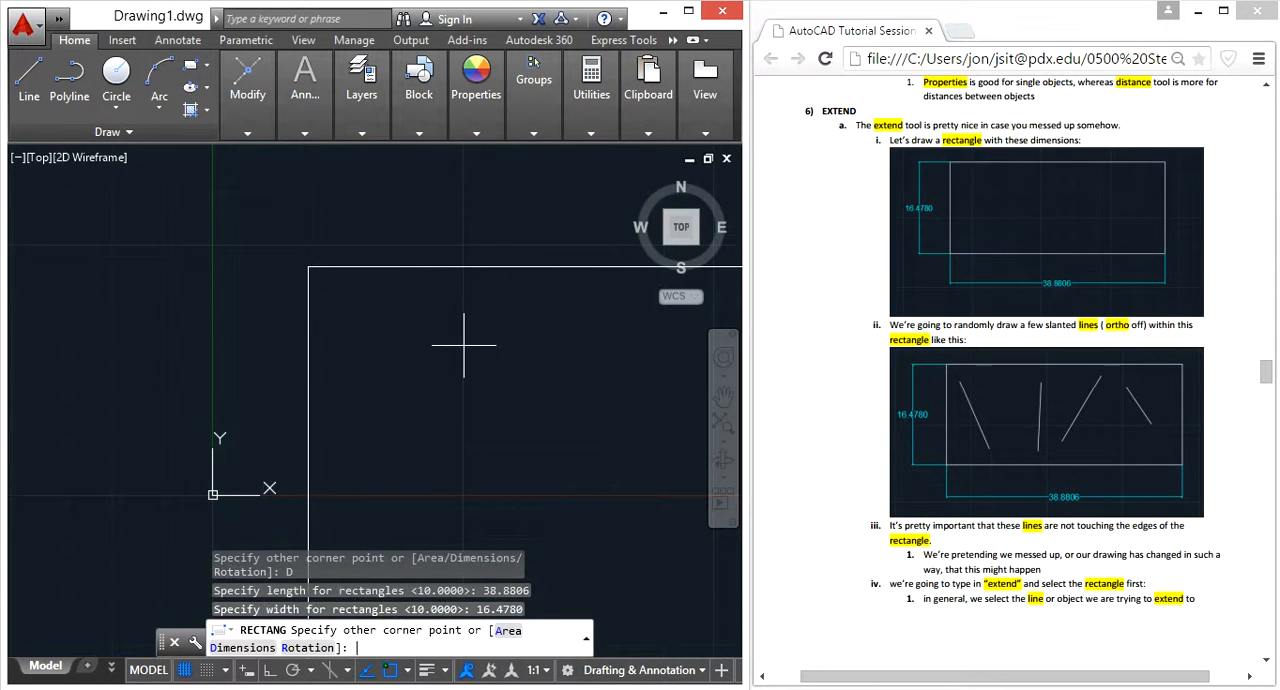
Place the rectangle up and to the right of its first corner, and regenerate the model
scroll(460, 335, down, 3)
middle_drag(543, 397, 270, 321)
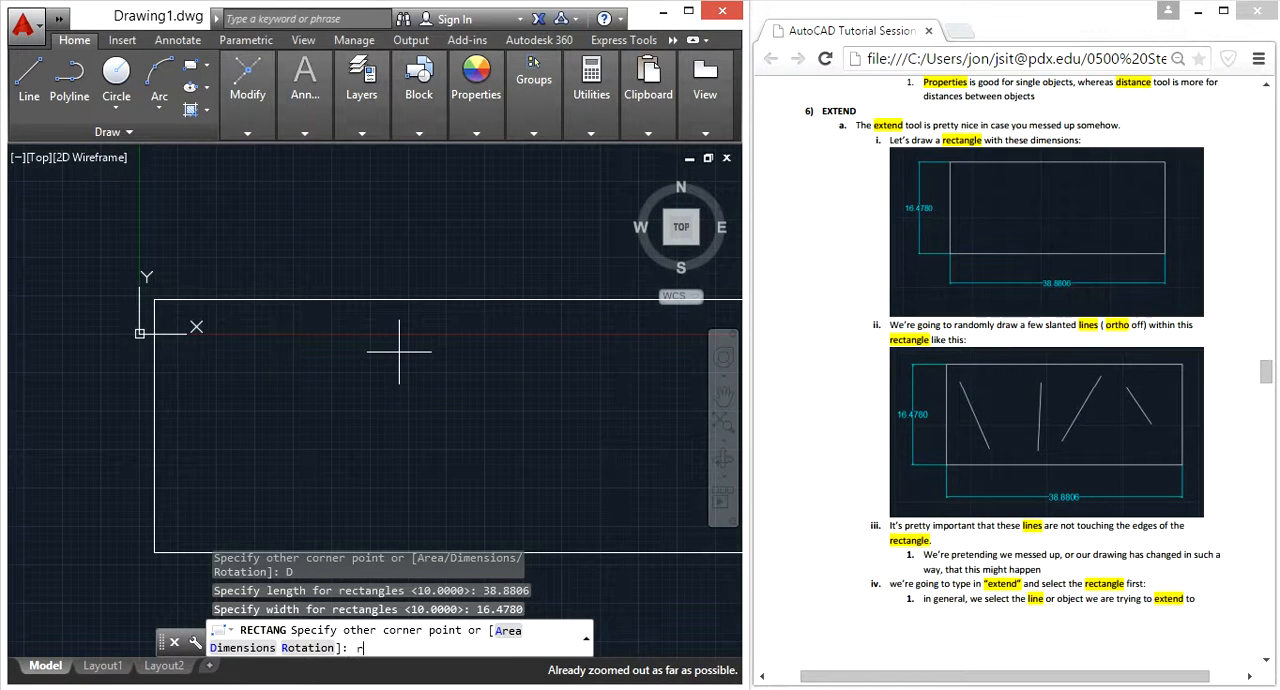
text(regen)
key(Return)
middle_drag(448, 362, 419, 363)
click(348, 229)
scroll(354, 287, down, 2)
mouse_move(394, 250)
middle_down()
mouse_move(345, 393)
mouse_move(357, 431)
middle_up()
text(regen)
key(Return)
scroll(346, 380, down, 5)
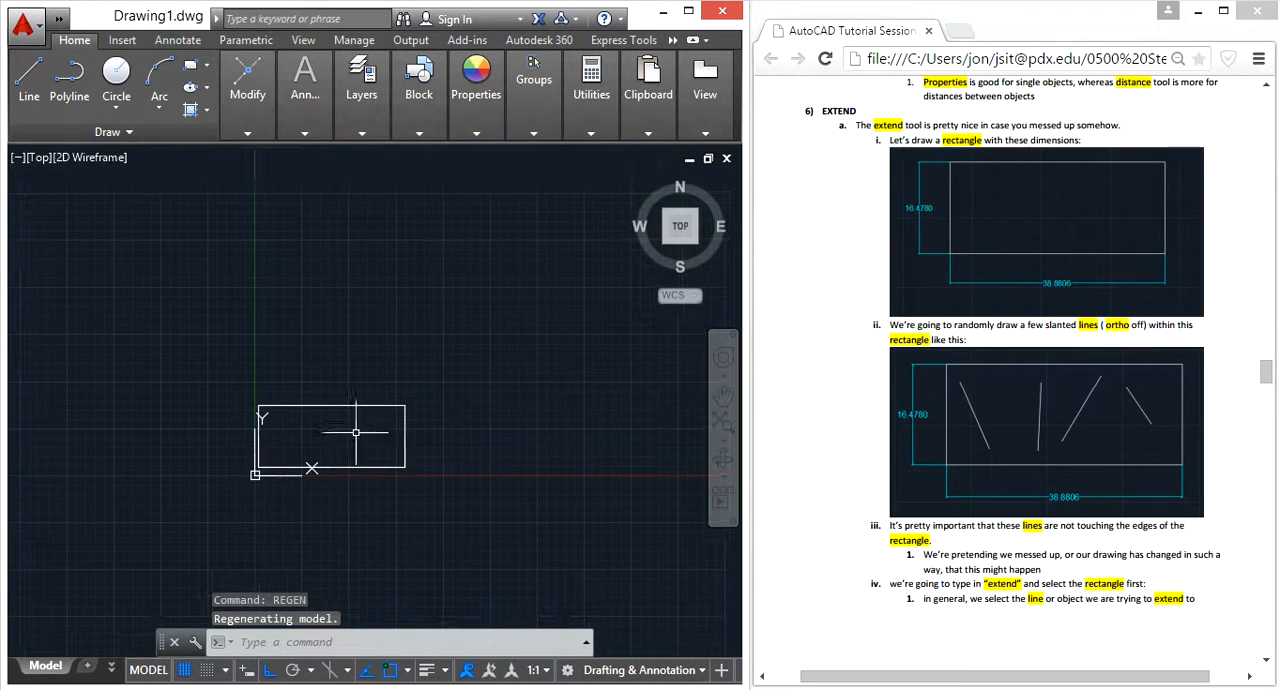
Move the rectangle straight up by about 23 units
click(404, 401)
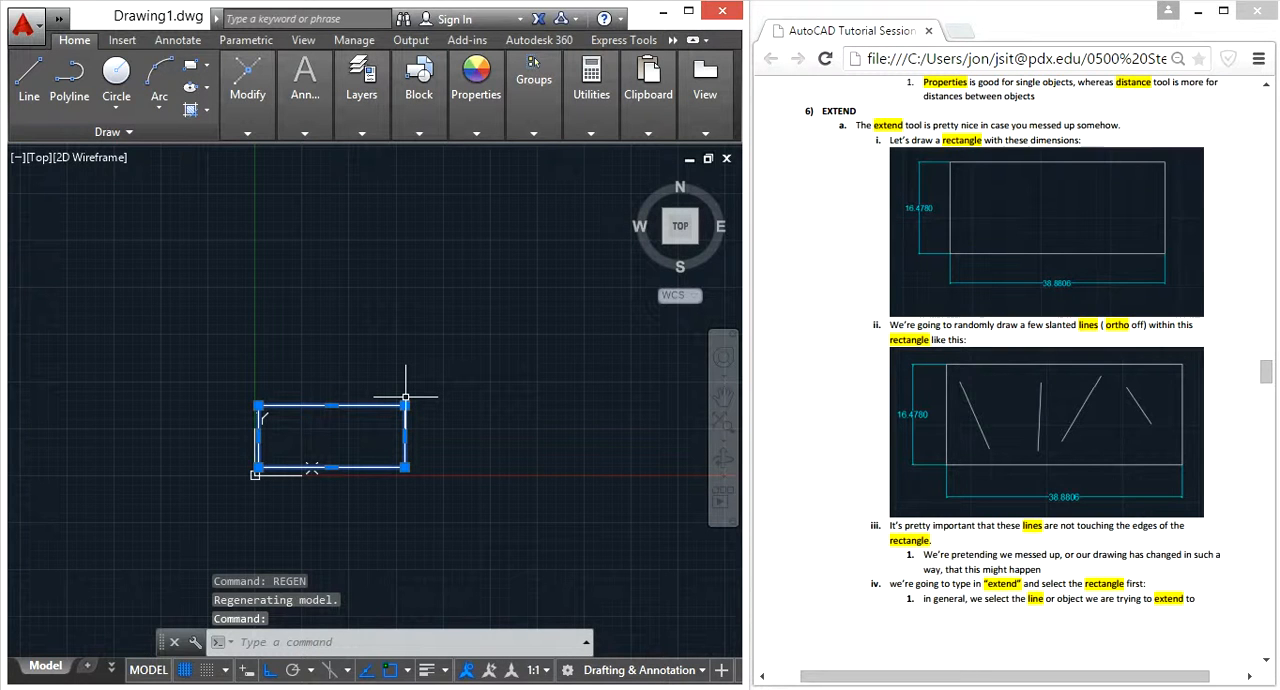
text(m)
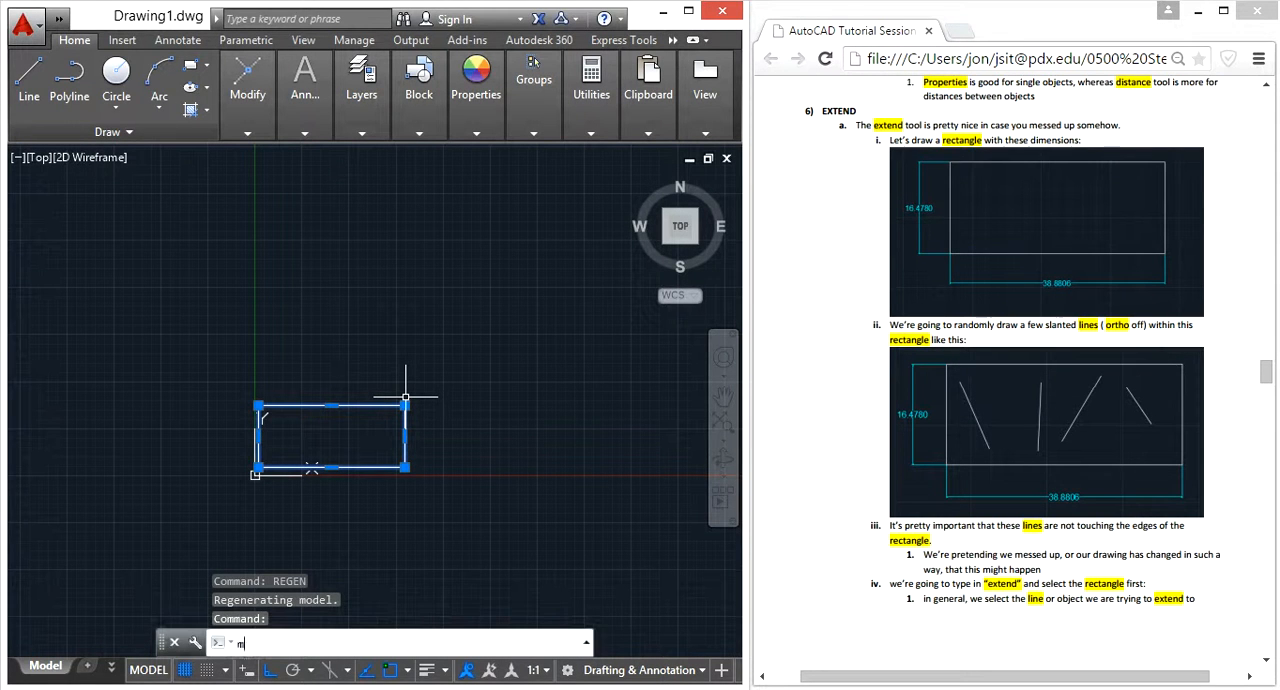
key(Return)
click(476, 447)
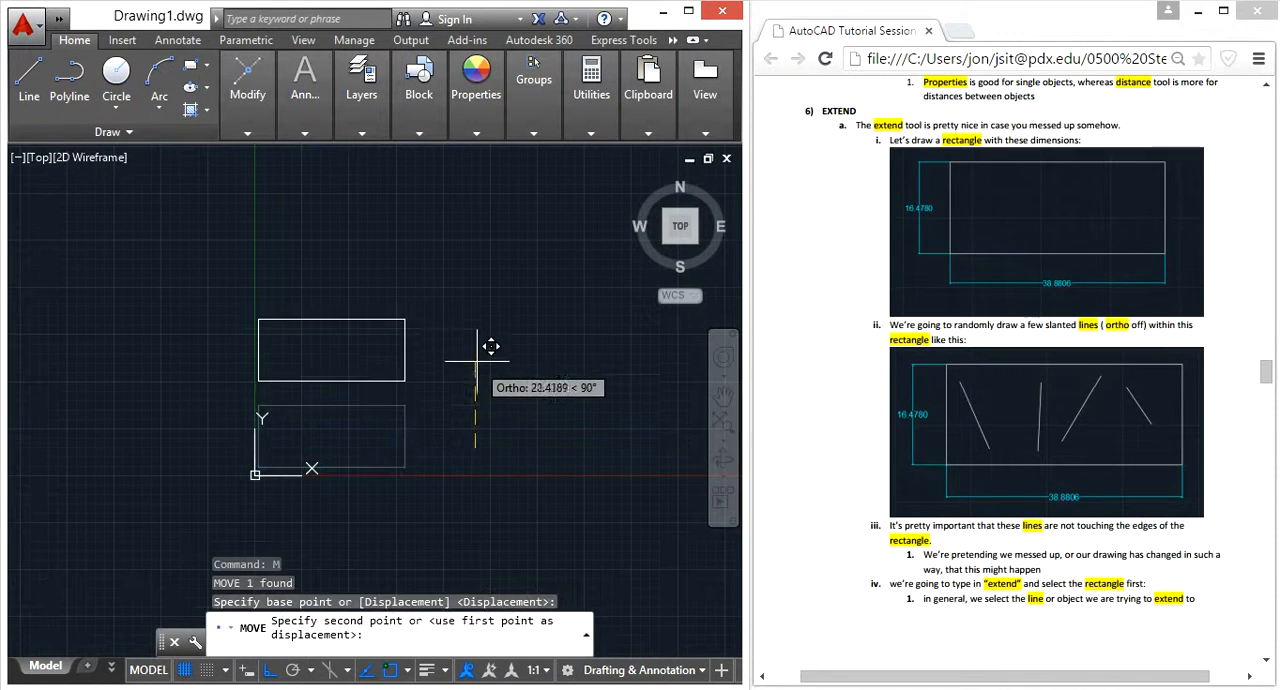
click(476, 362)
scroll(300, 325, up, 4)
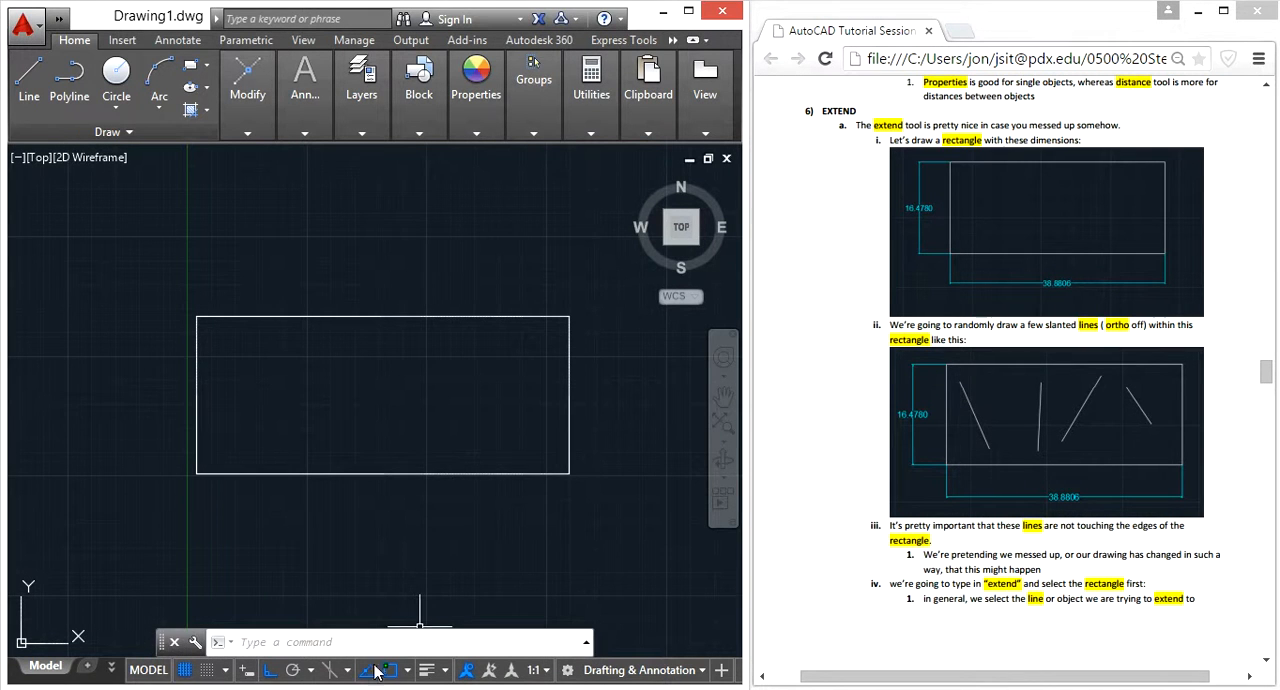
Turn off ortho and object snap, and draw a slanted line inside the rectangle near its left end, clear of the edges
click(271, 676)
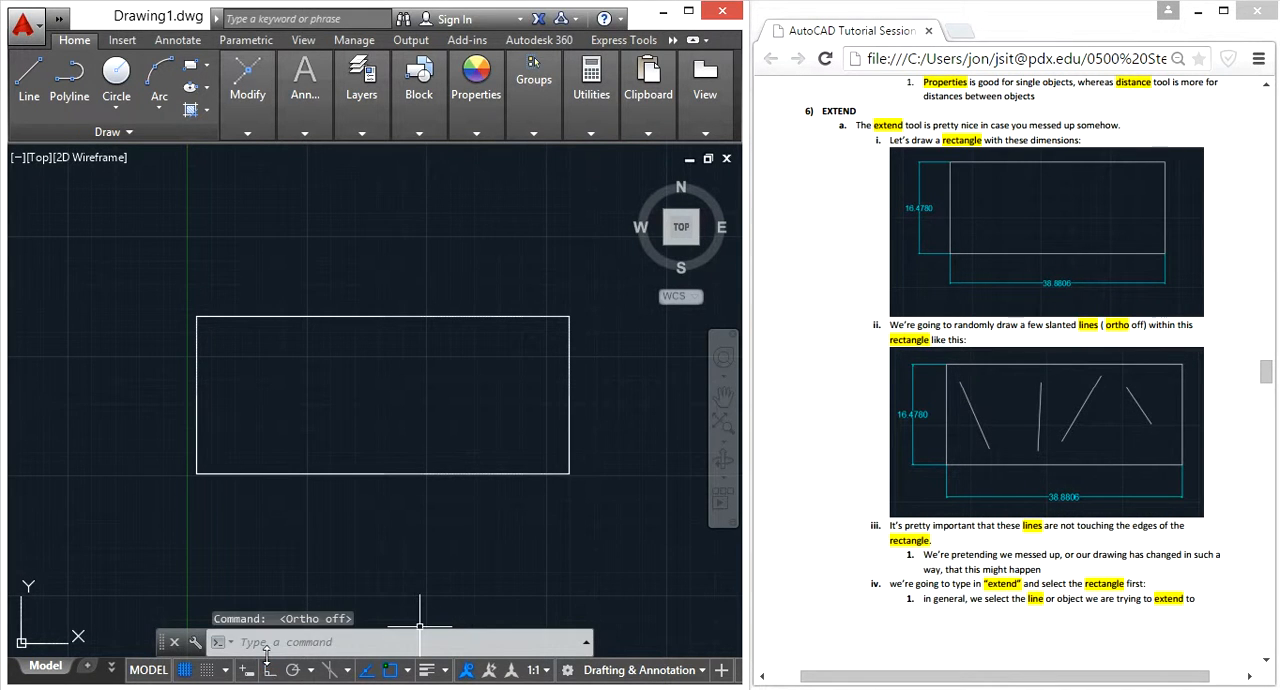
click(390, 672)
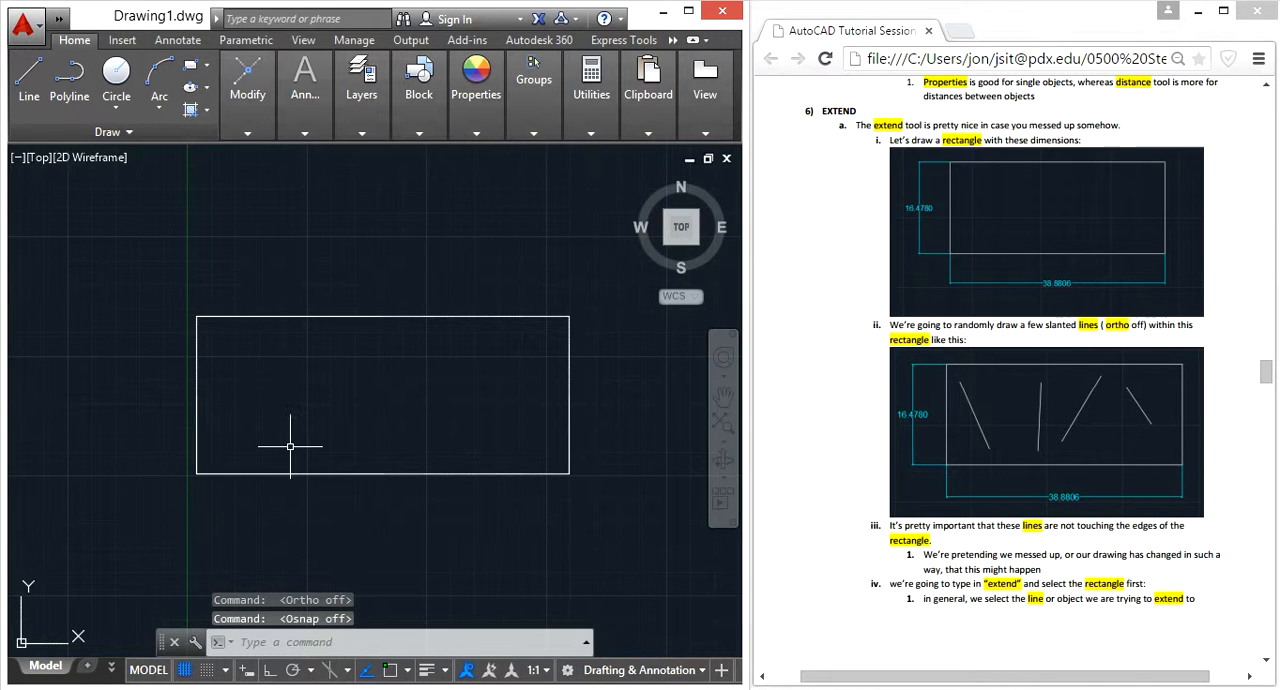
text(l)
key(Return)
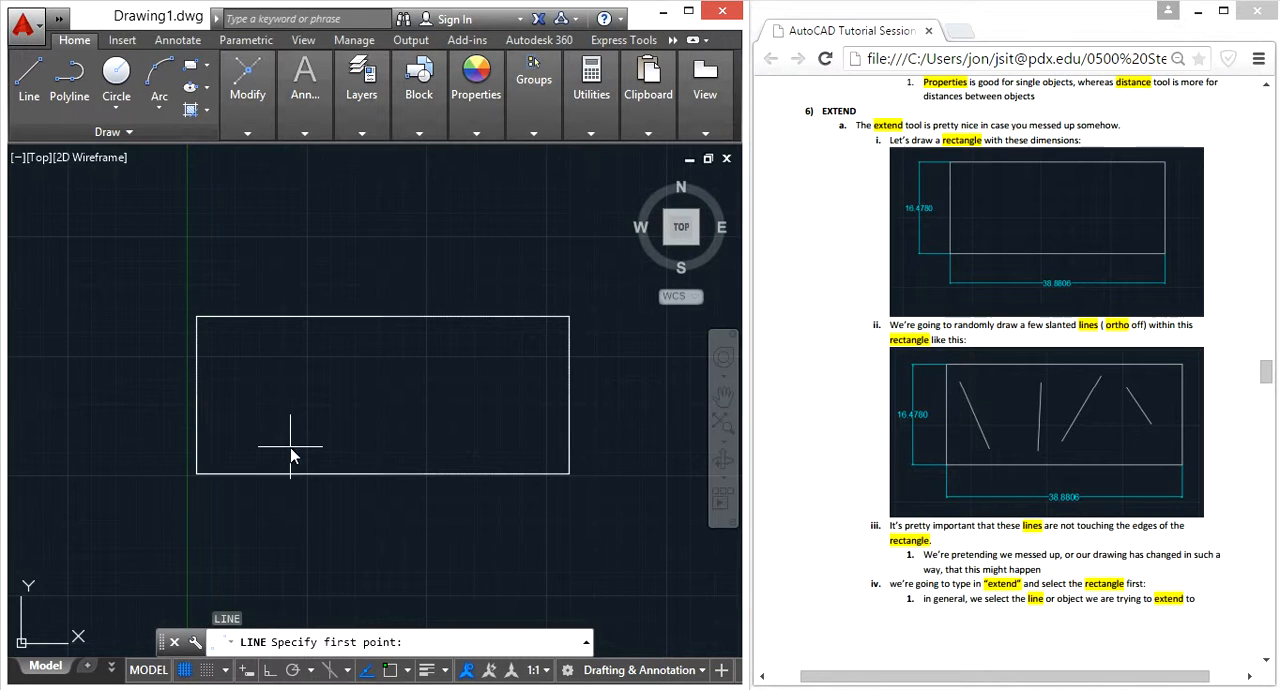
click(232, 340)
click(267, 433)
key(Return)
key(Return)
Draw three more separate lines across the rectangle without touching its edges: one near-vertical, one slanting down-right and one rising to the right
click(321, 366)
click(321, 450)
key(Return)
key(Return)
click(358, 338)
click(381, 446)
key(Return)
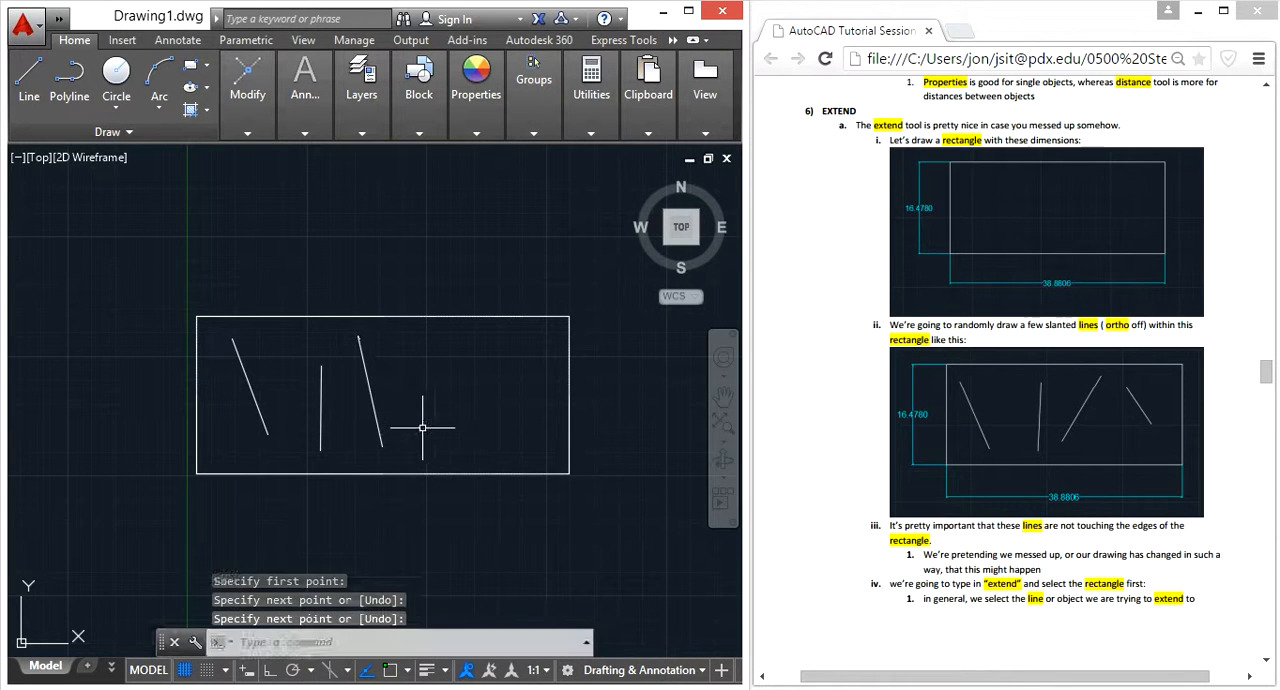
key(Return)
click(428, 456)
click(505, 349)
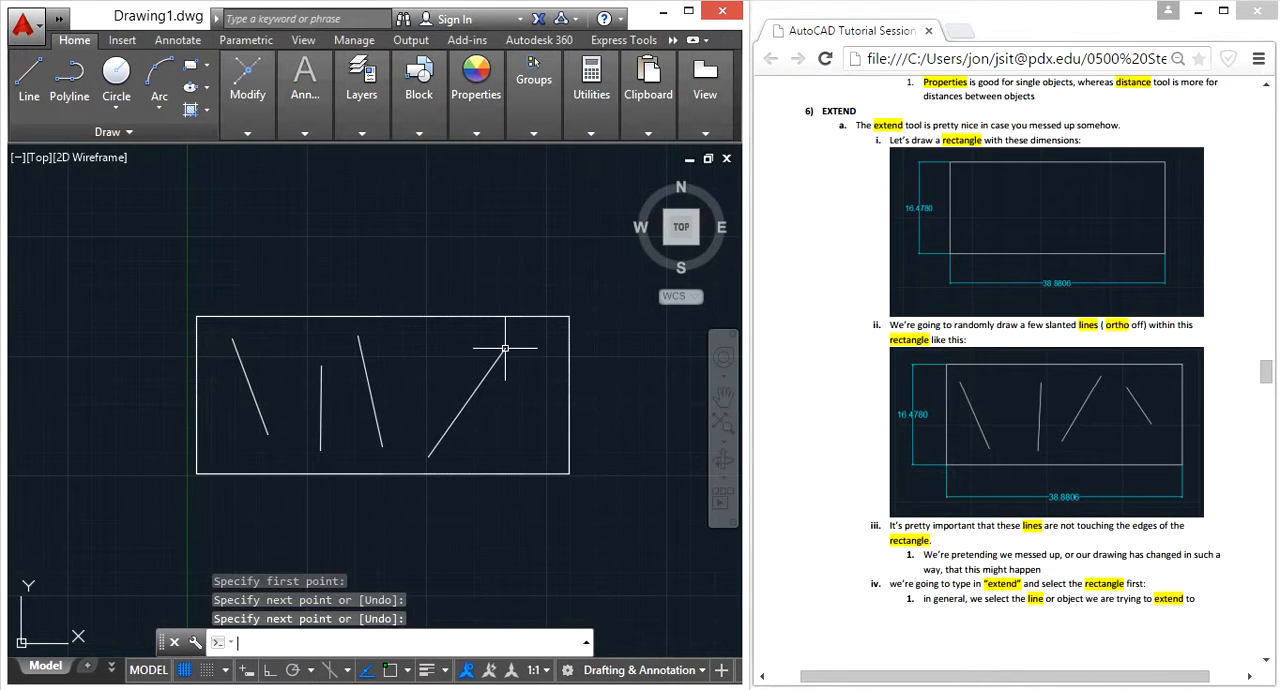
key(Return)
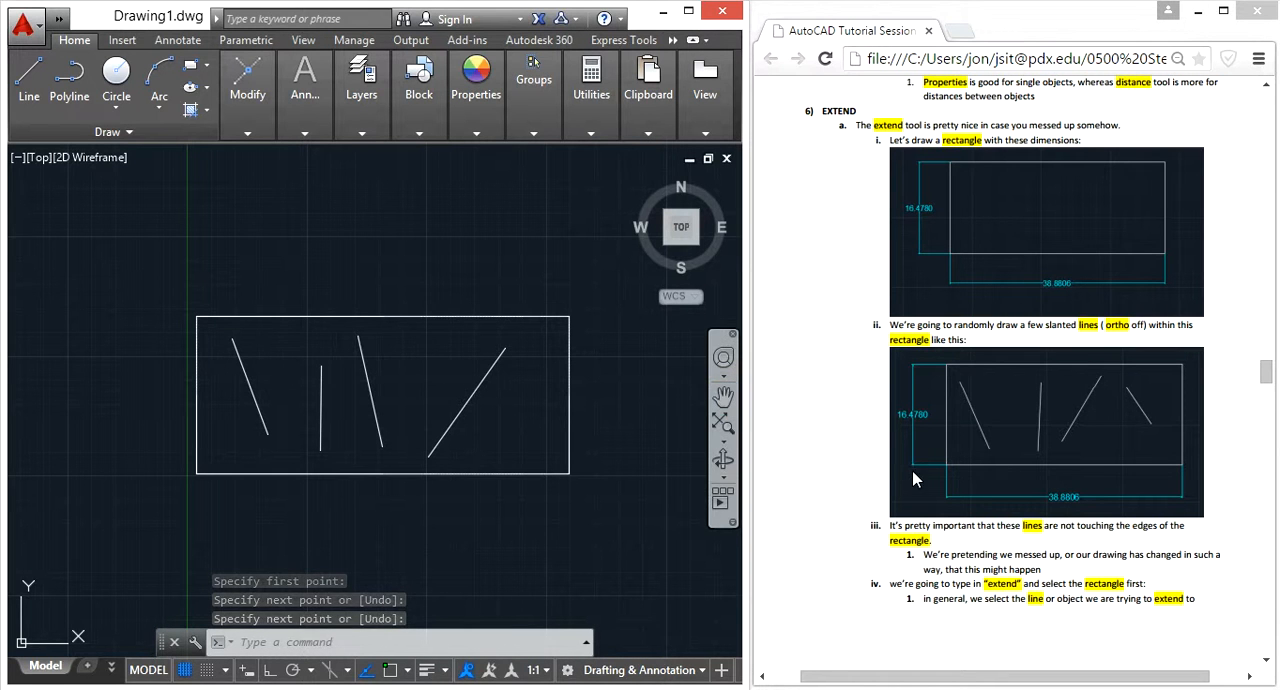
Check the tutorial's Extend instructions and run Extend with the rectangle as the boundary edge
scroll(1123, 508, down, 2)
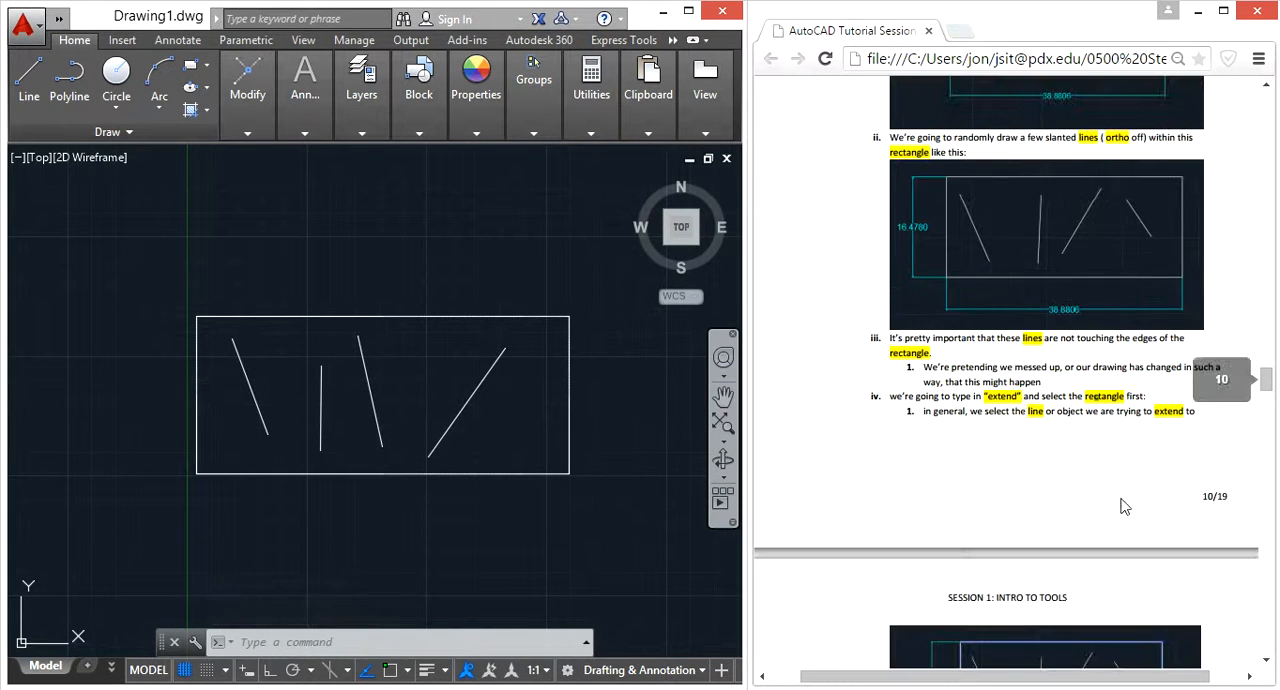
scroll(1080, 460, down, 4)
scroll(1078, 460, down, 1)
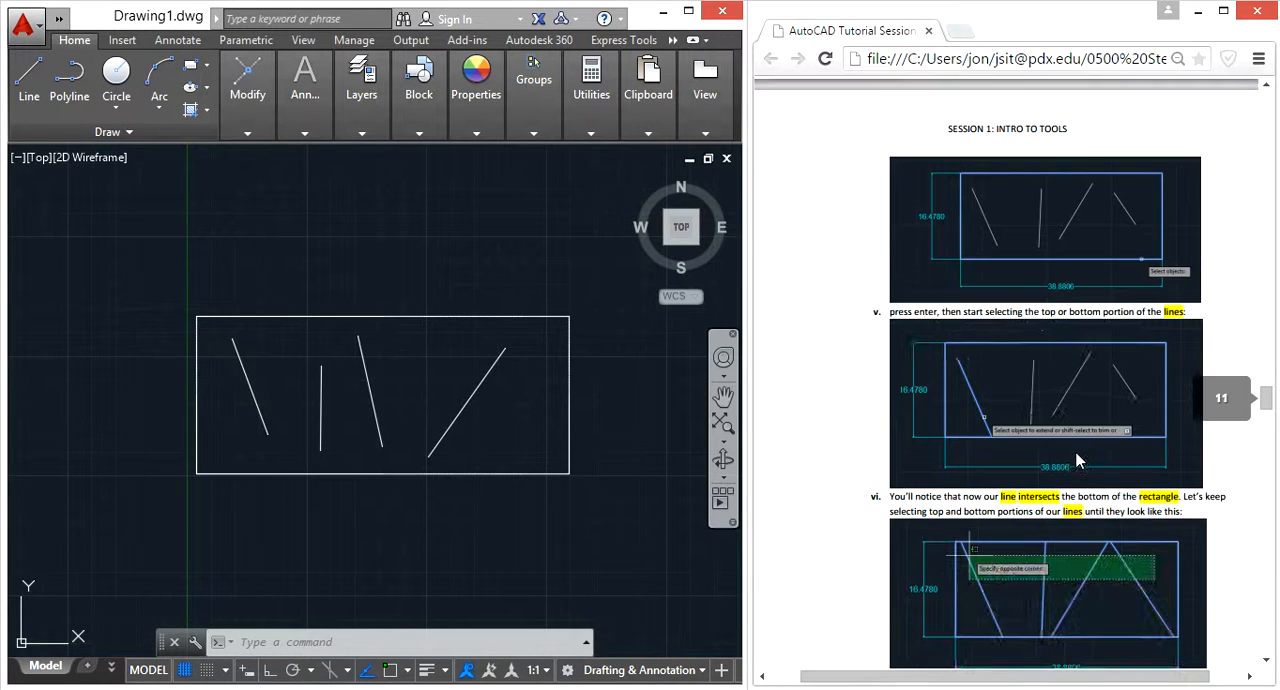
click(611, 433)
text(extend)
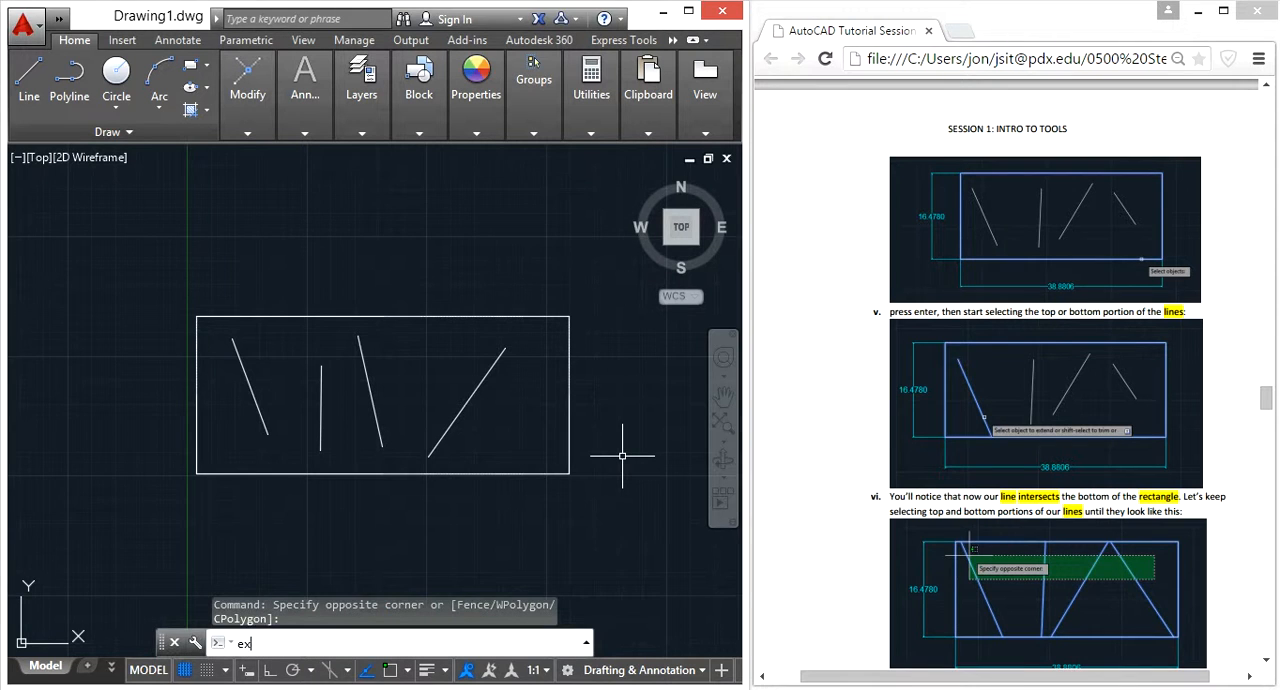
key(Return)
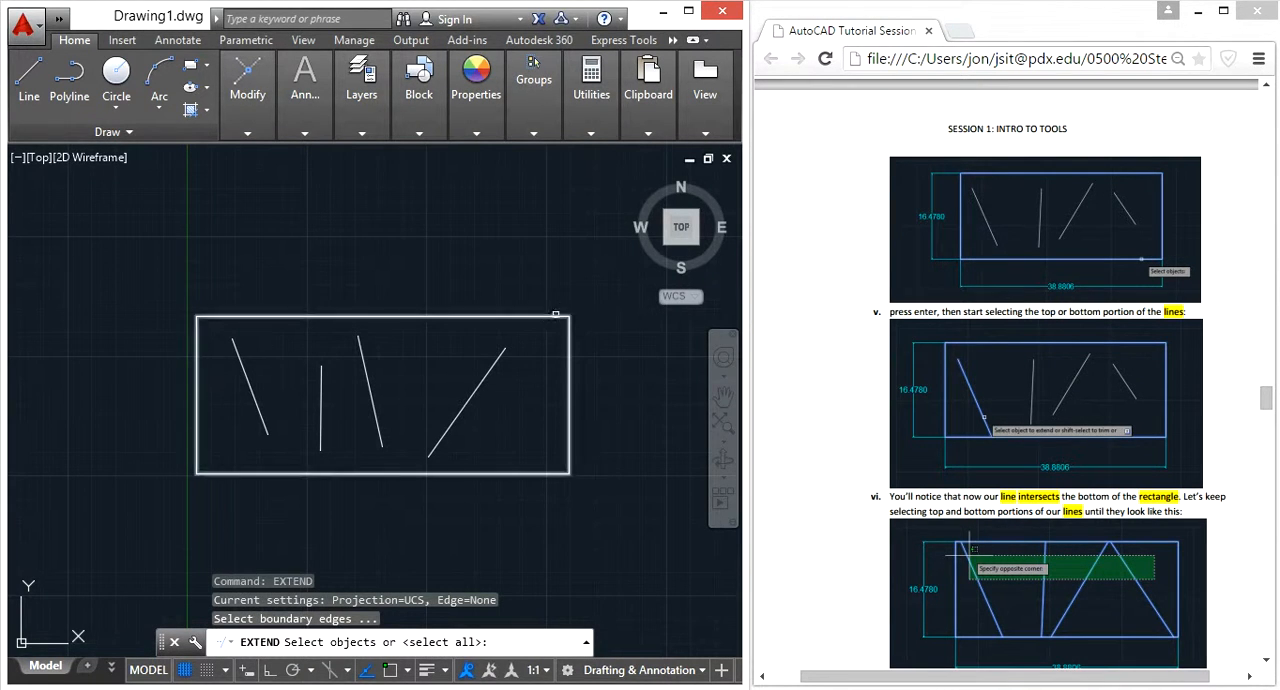
click(546, 317)
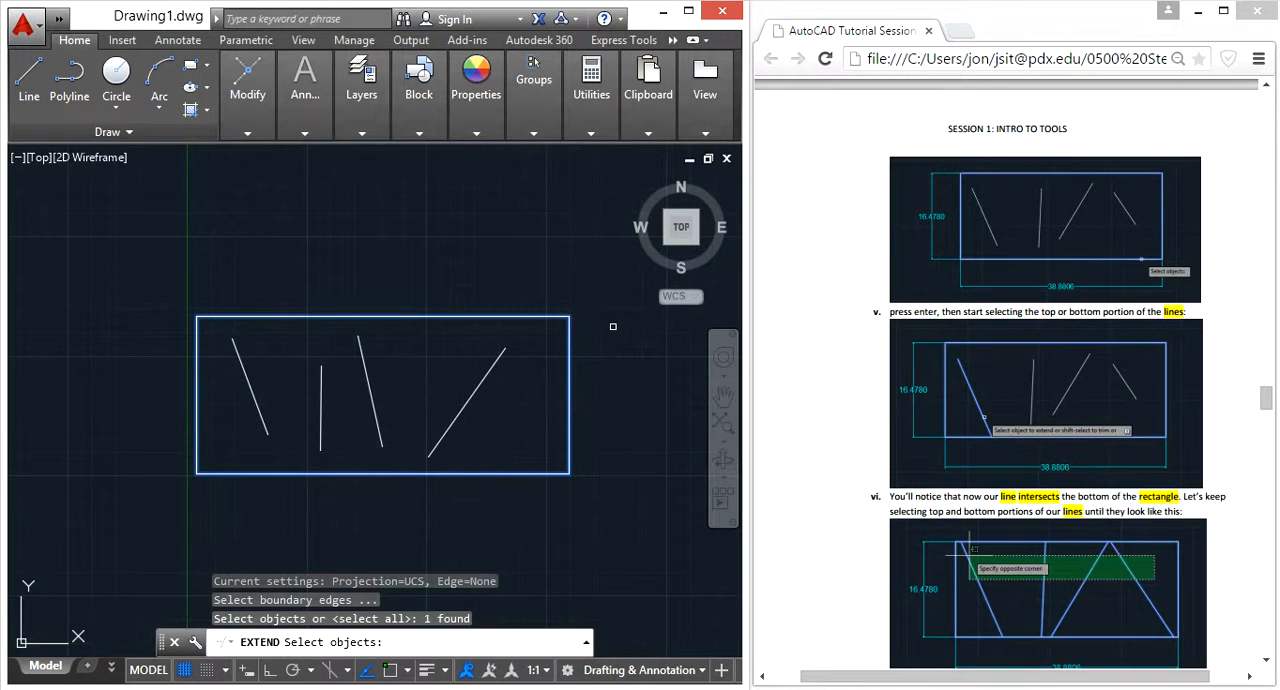
key(Return)
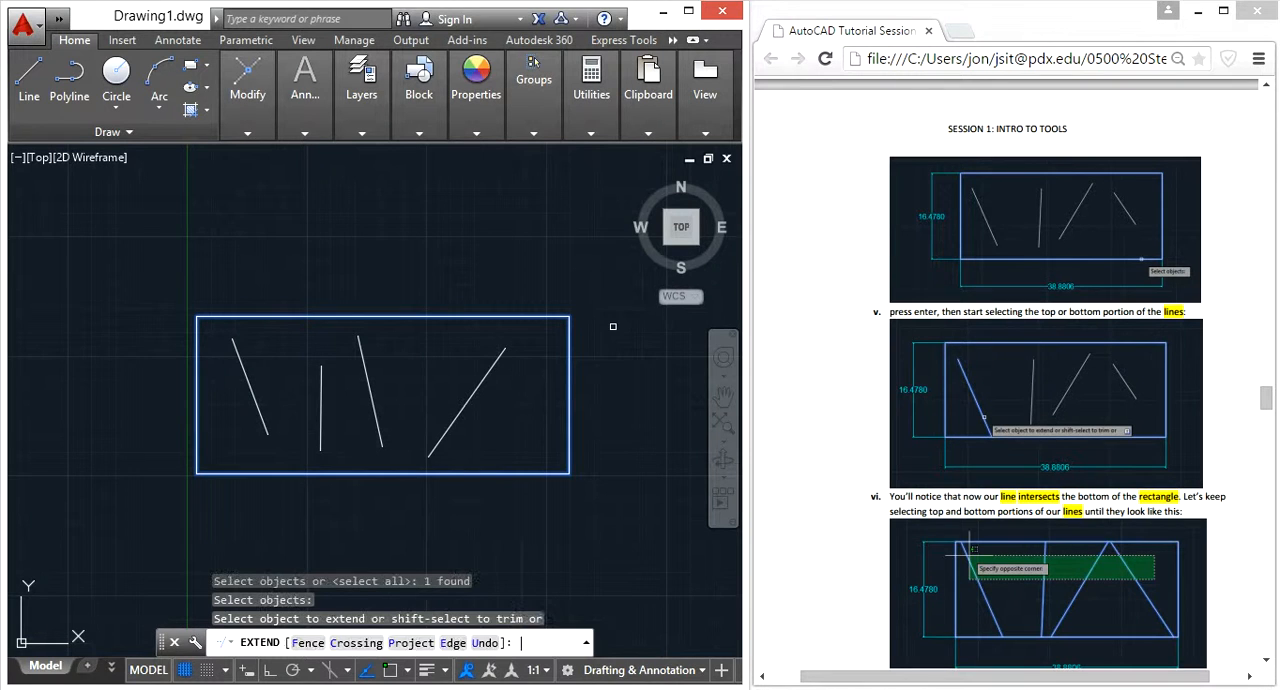
Extend the upper and lower ends of the four lines to the rectangle's edges, and undo the whole extend operation
click(517, 362)
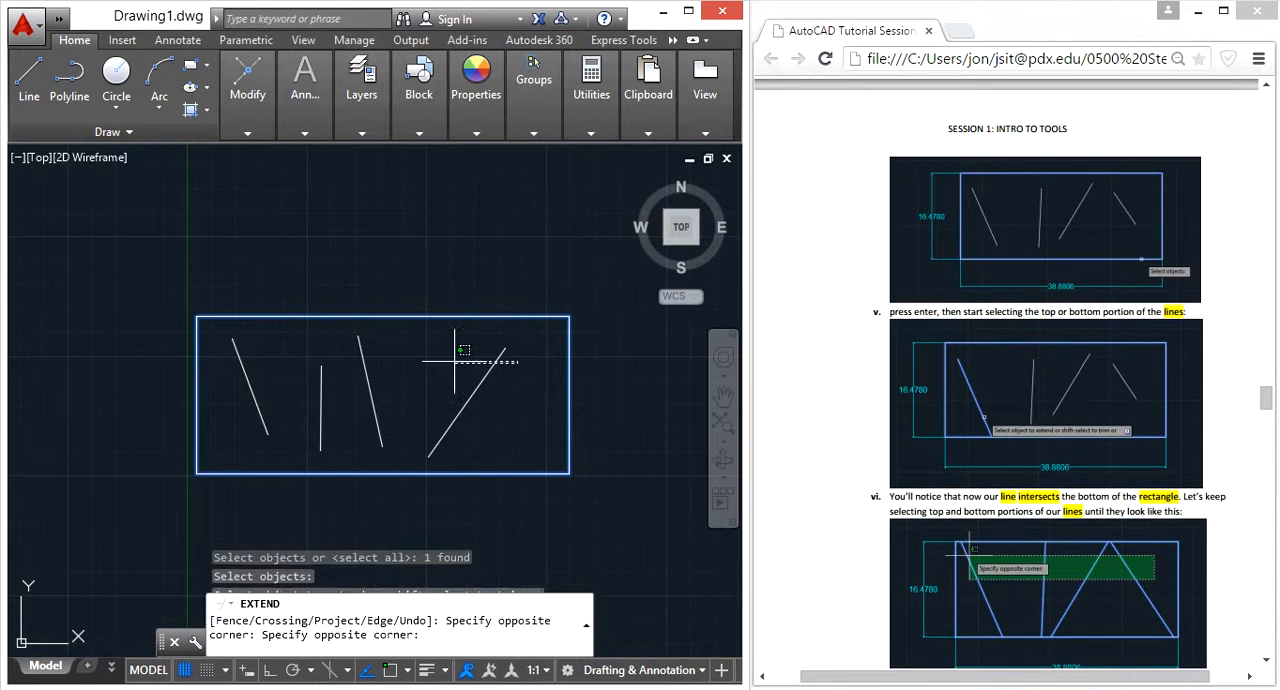
click(240, 329)
click(316, 378)
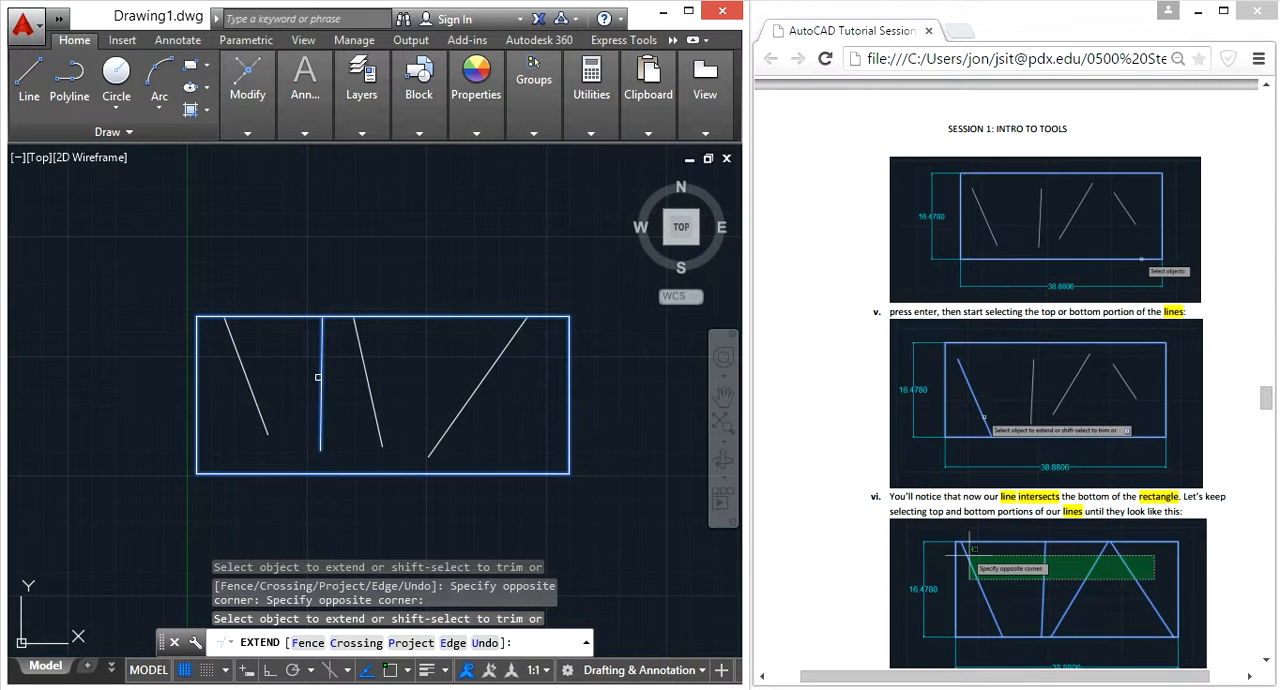
click(466, 451)
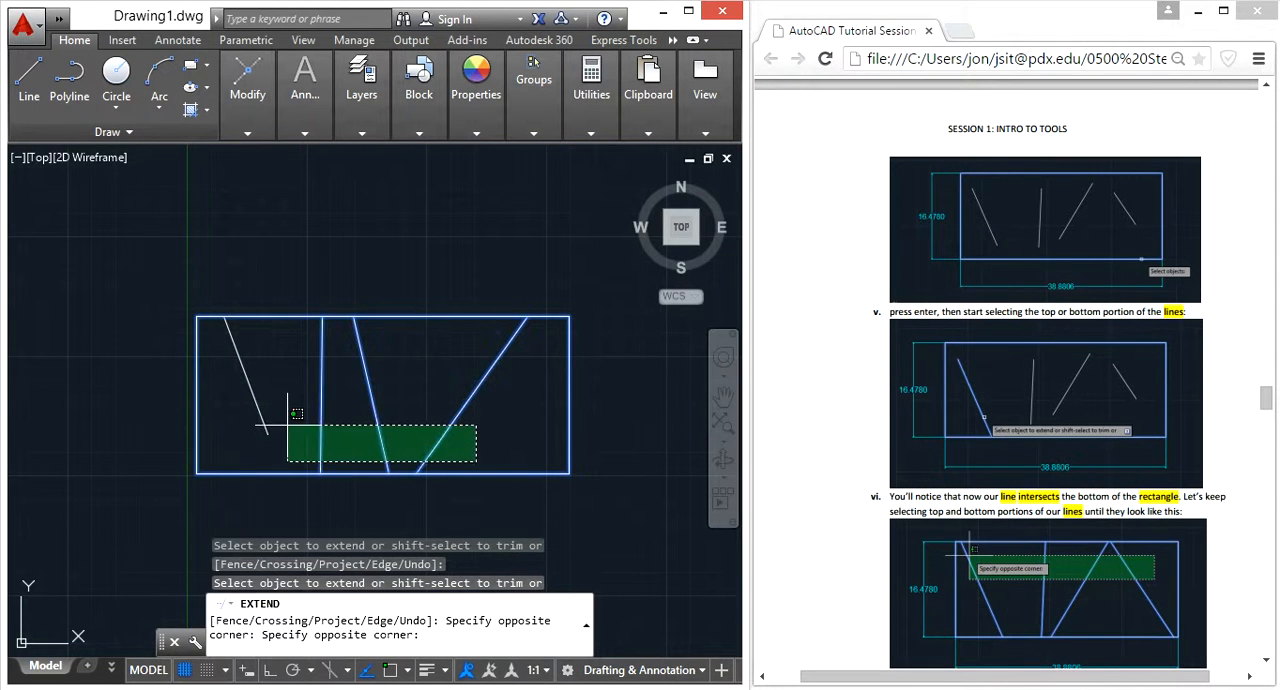
click(252, 462)
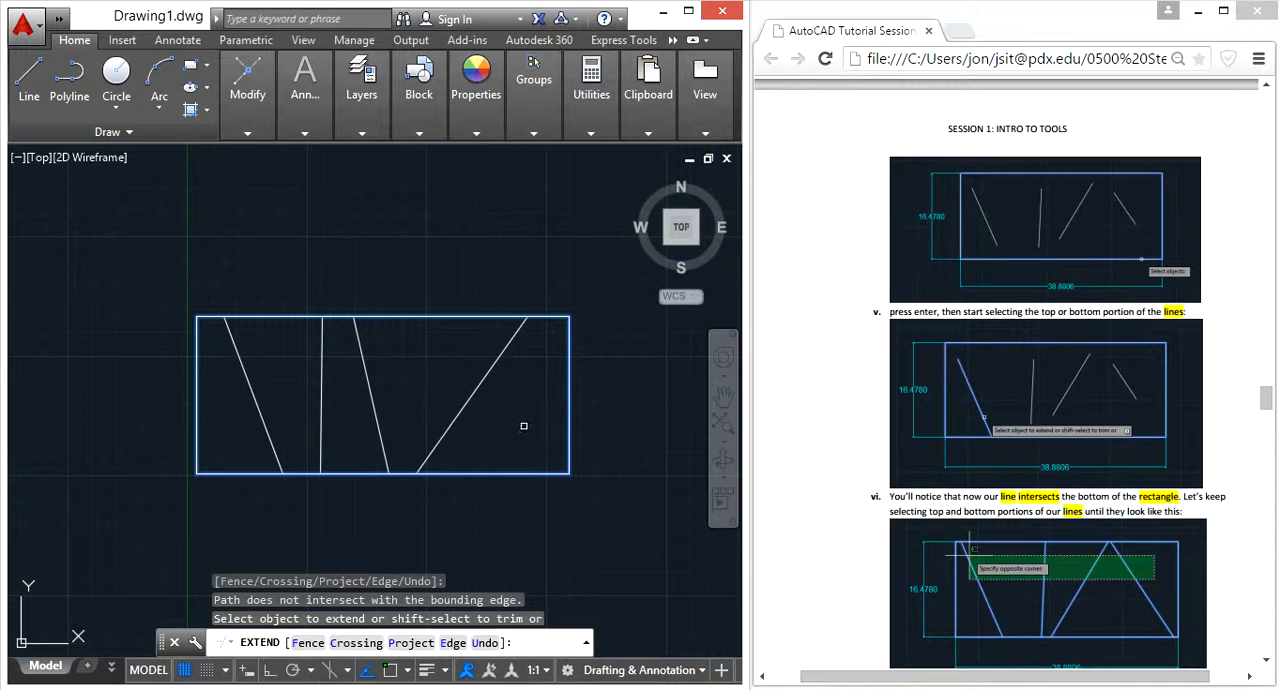
key(Escape)
key(ctrl+z)
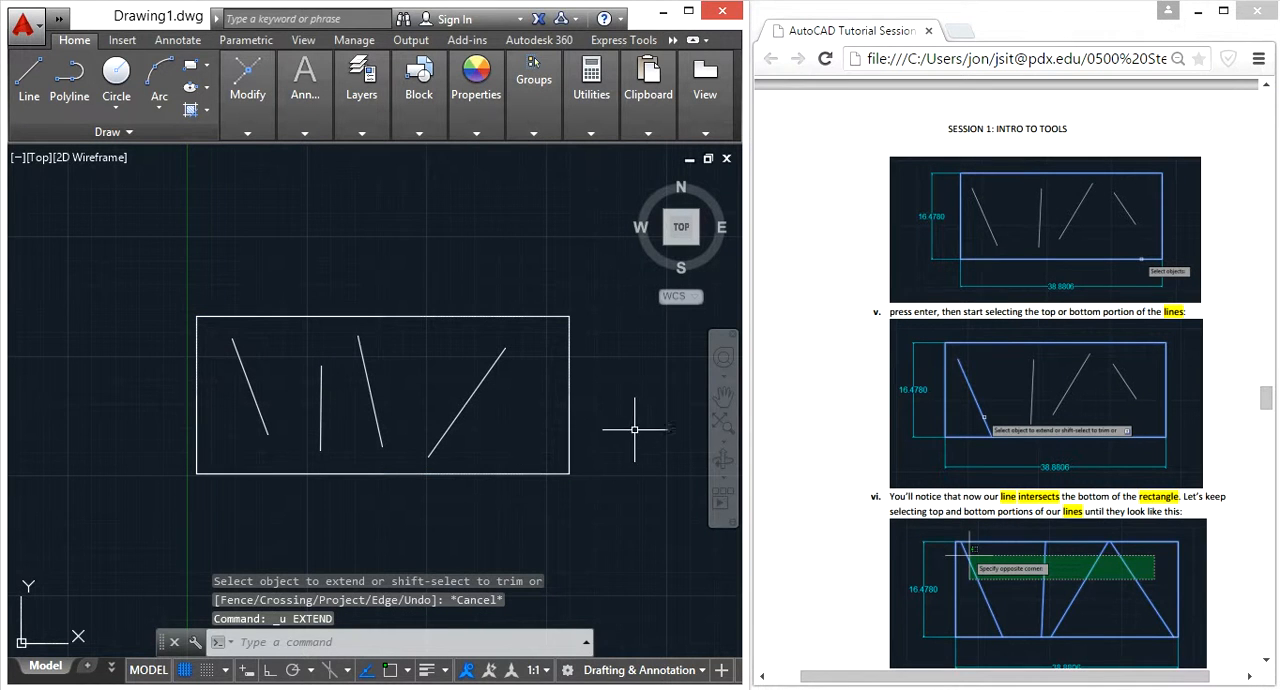
Extend the lower ends of the four lines to the rectangle's bottom edge, using the rectangle as the boundary
text(extend)
key(Return)
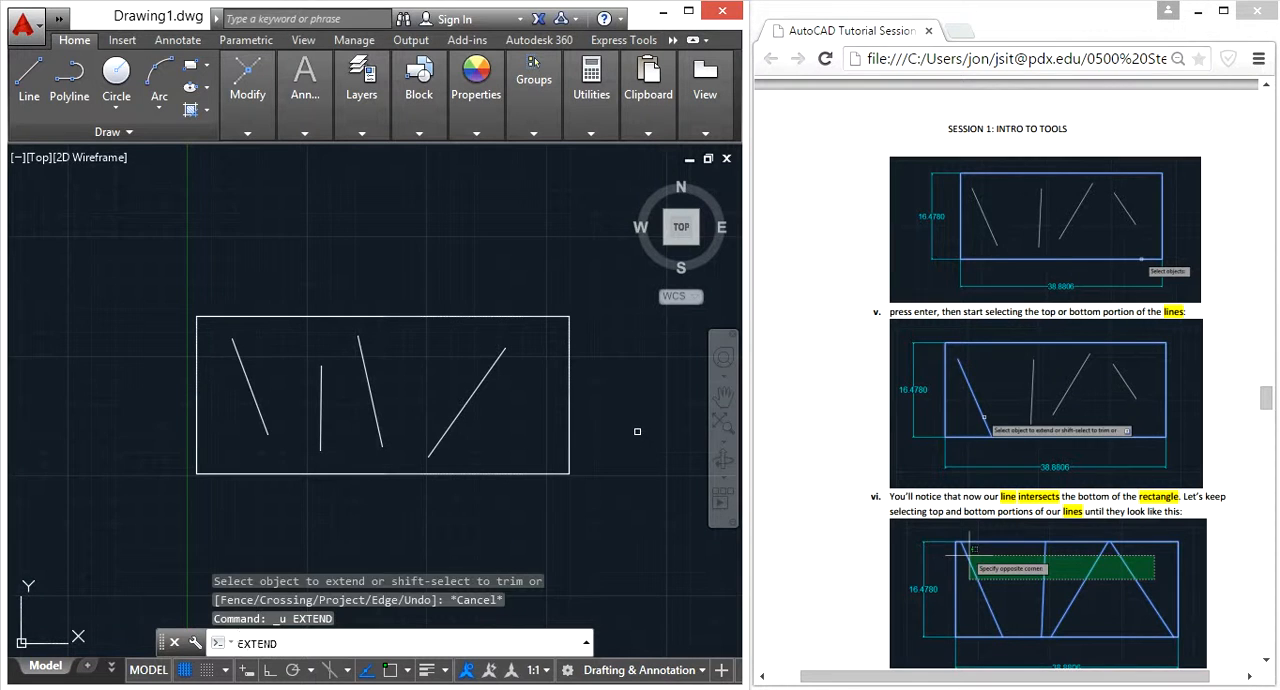
click(637, 431)
click(539, 398)
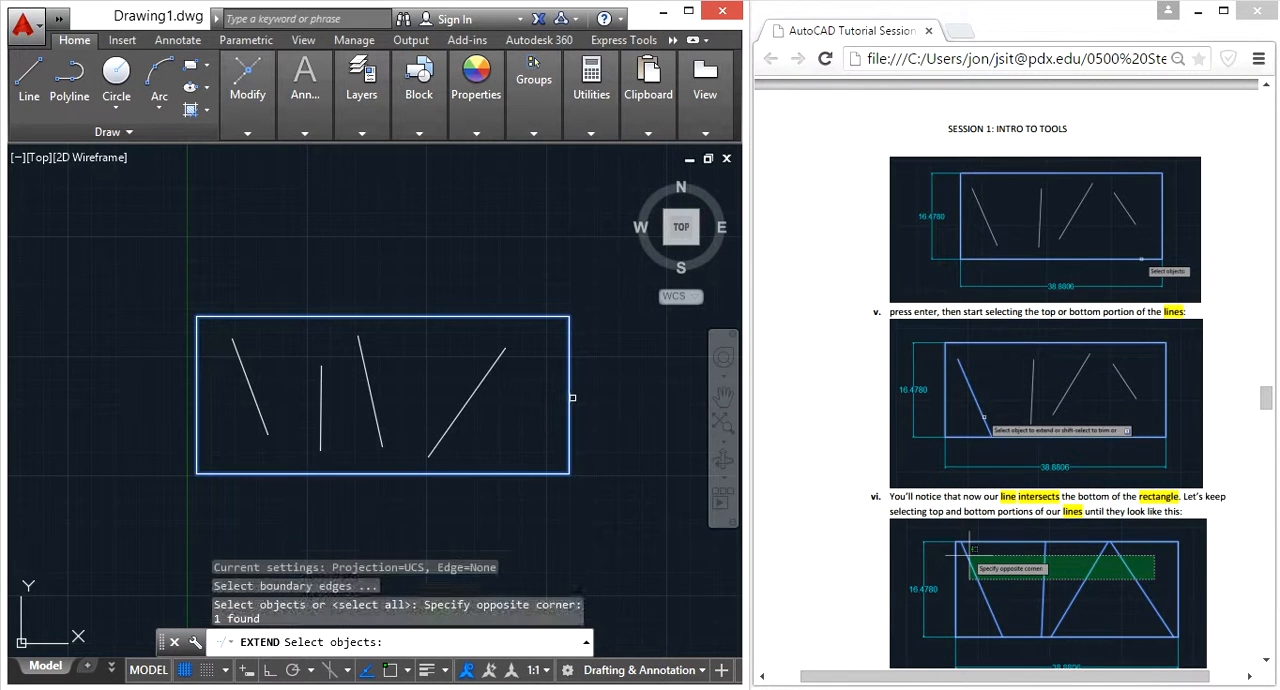
key(Return)
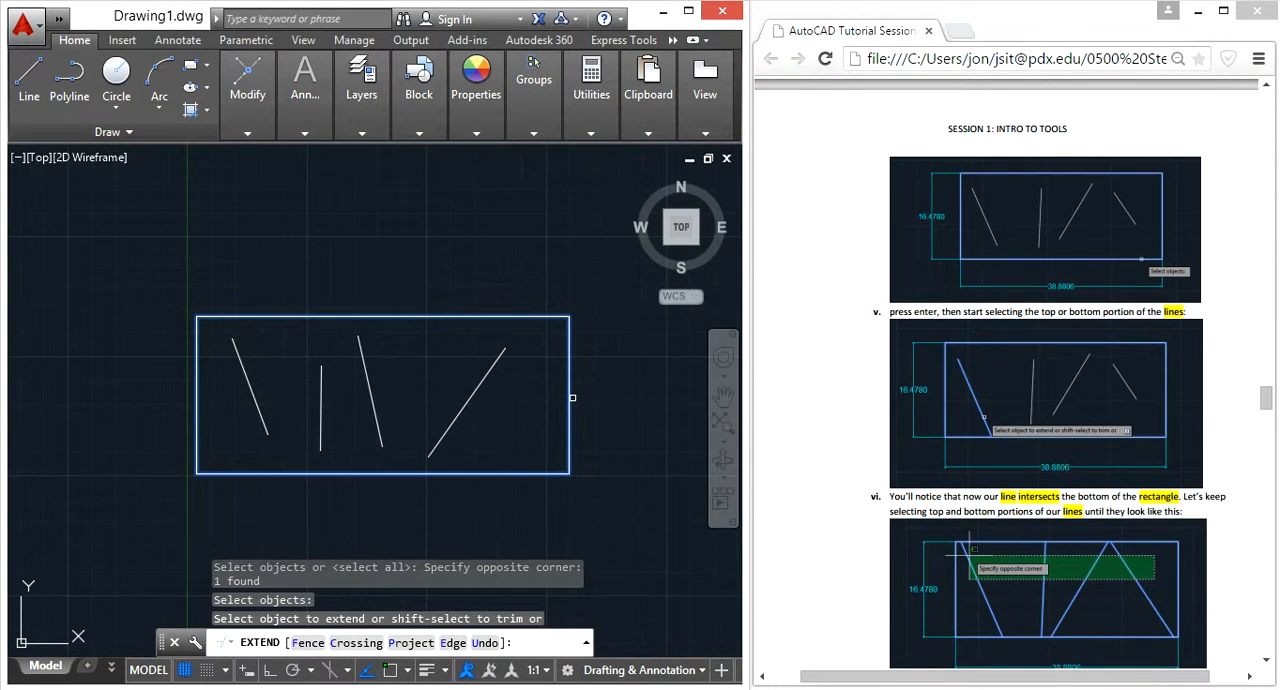
click(508, 474)
click(523, 459)
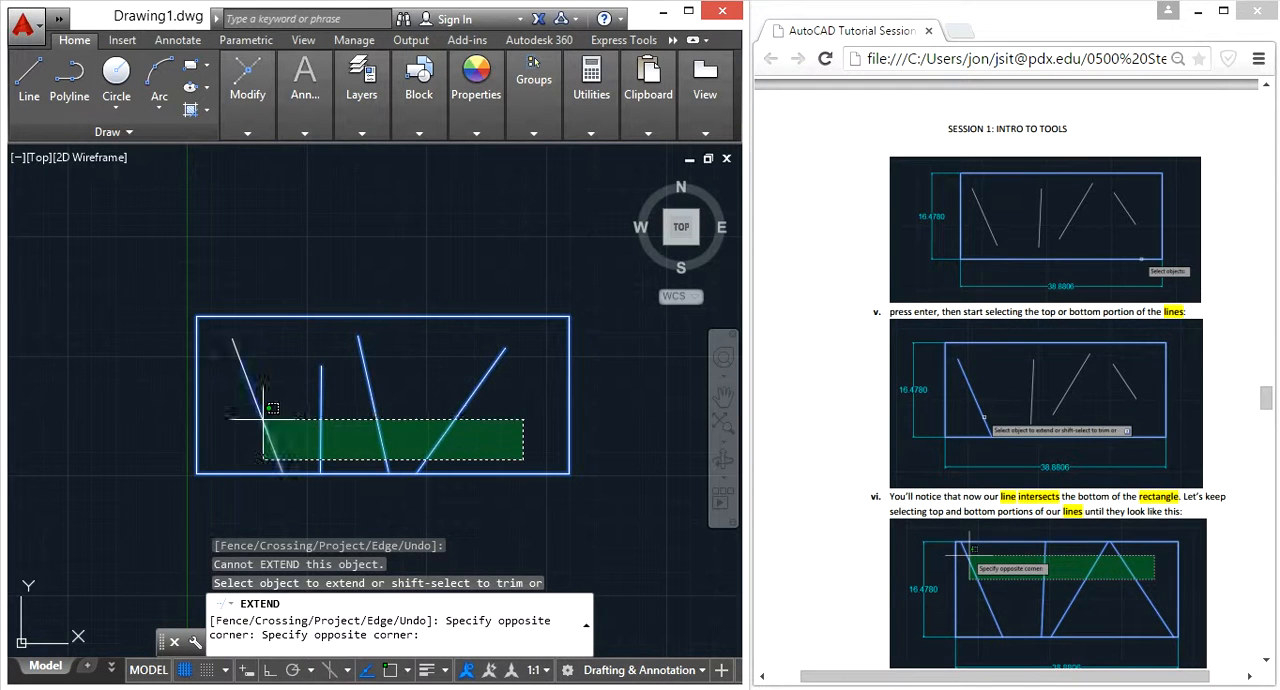
click(270, 421)
Extend the upper ends of the four lines to the rectangle's top edge and finish the Extend command
click(490, 366)
click(524, 366)
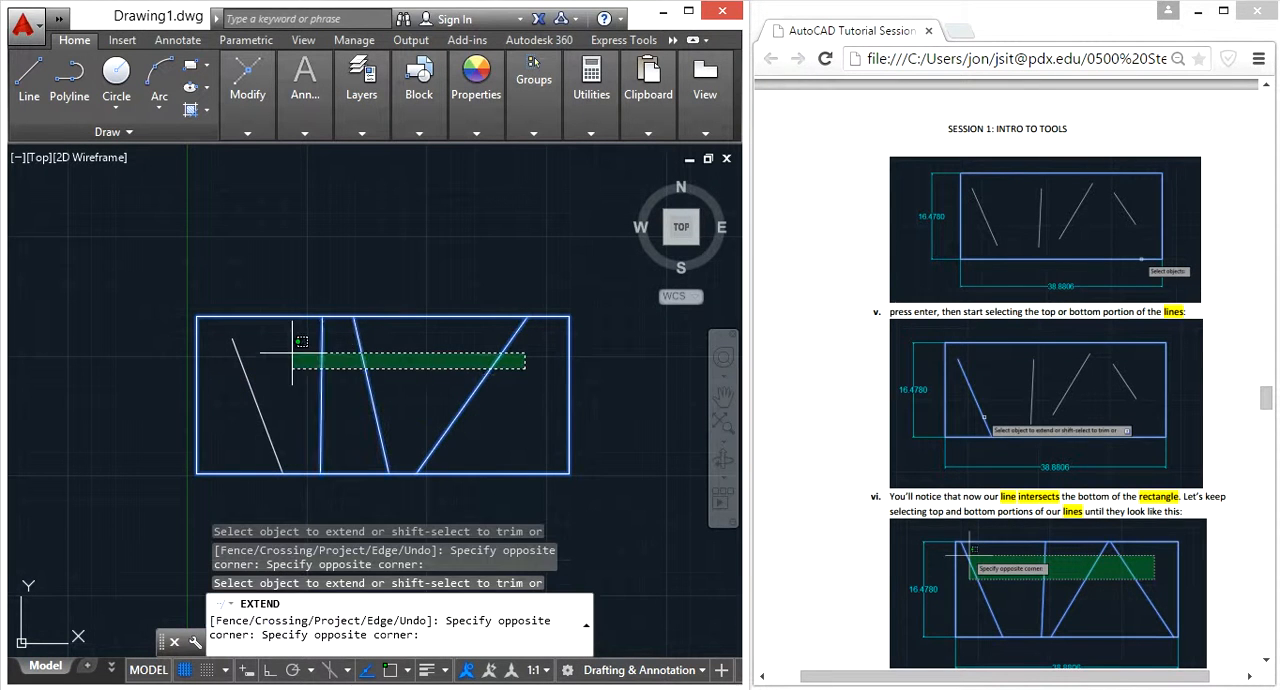
click(200, 353)
key(Escape)
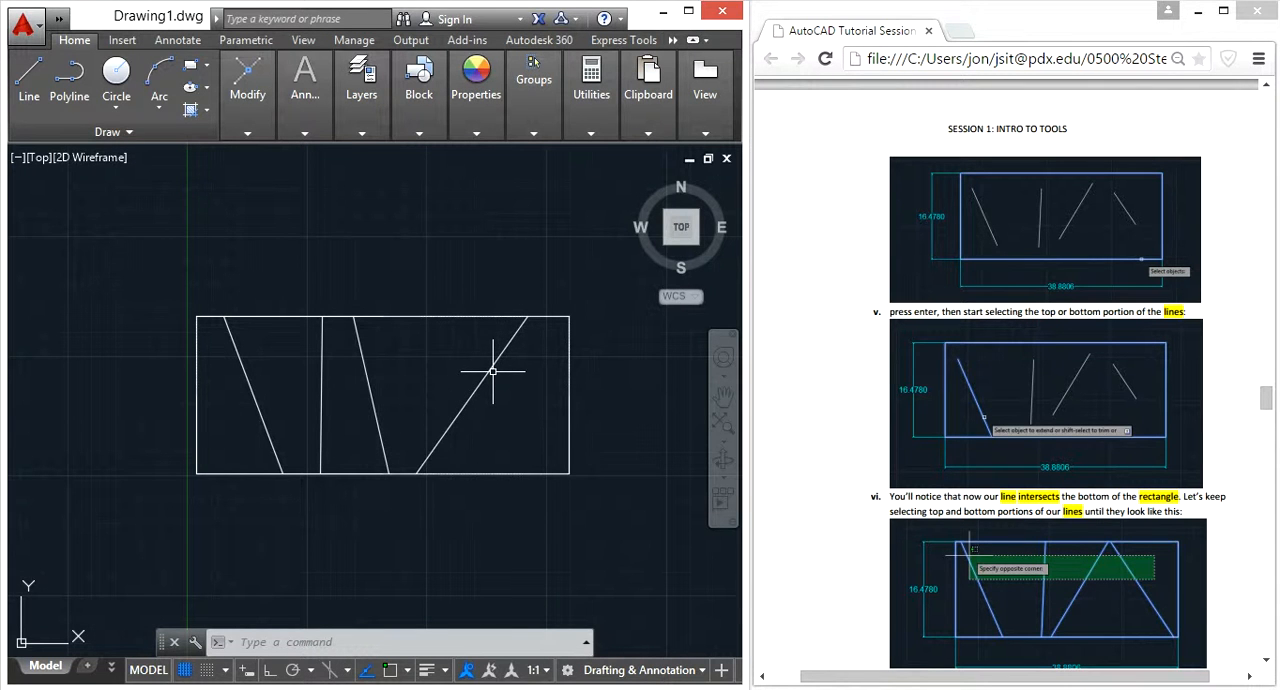
Bring up the tutorial's Trim Tool section and erase the rectangle together with its four lines
click(1222, 376)
scroll(1227, 383, down, 8)
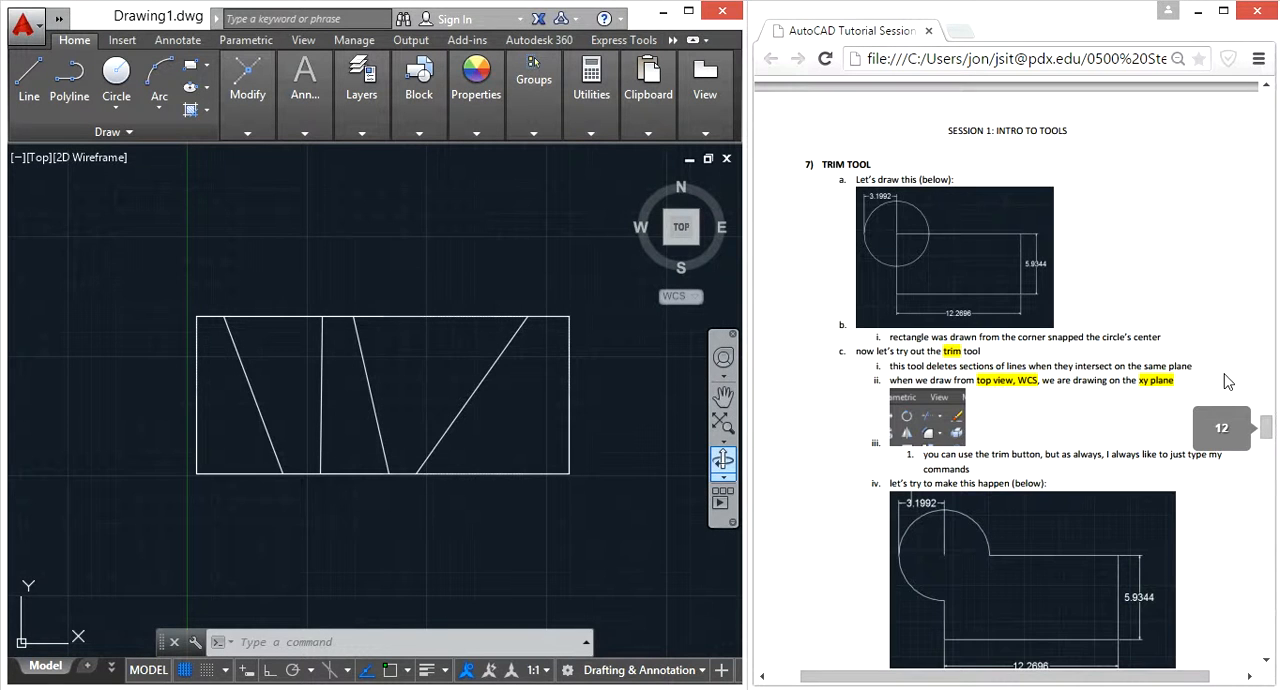
click(597, 516)
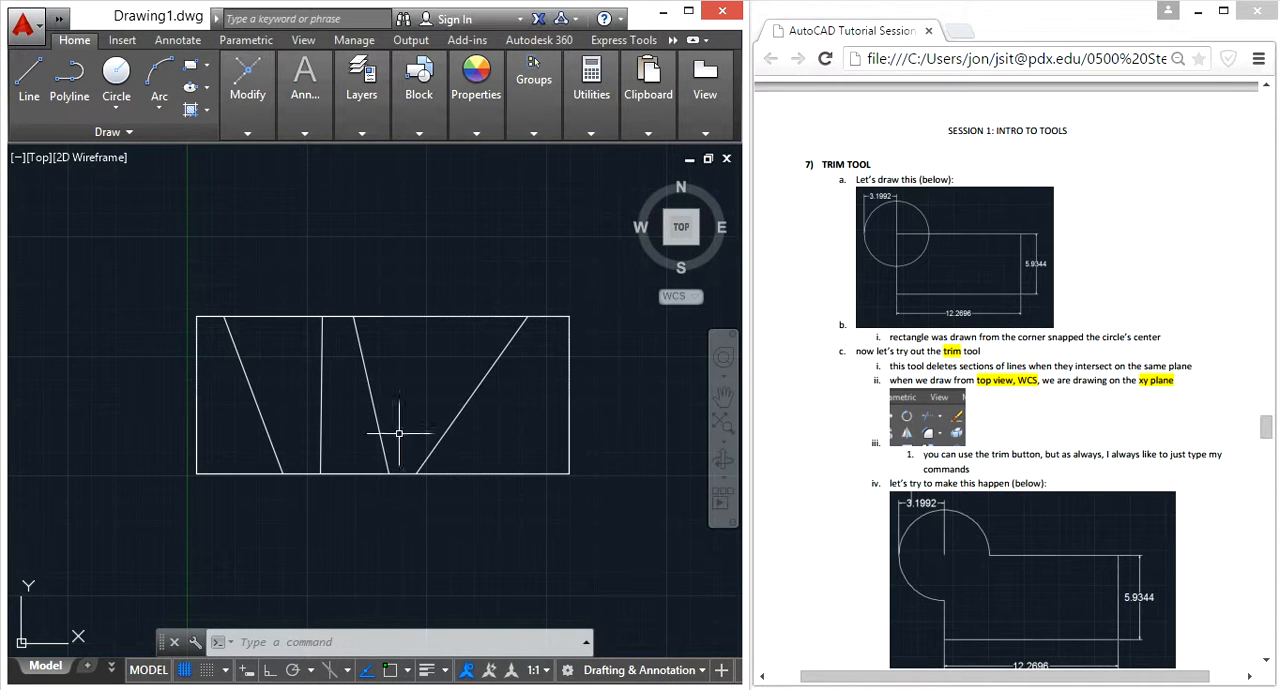
click(637, 537)
click(129, 214)
key(Delete)
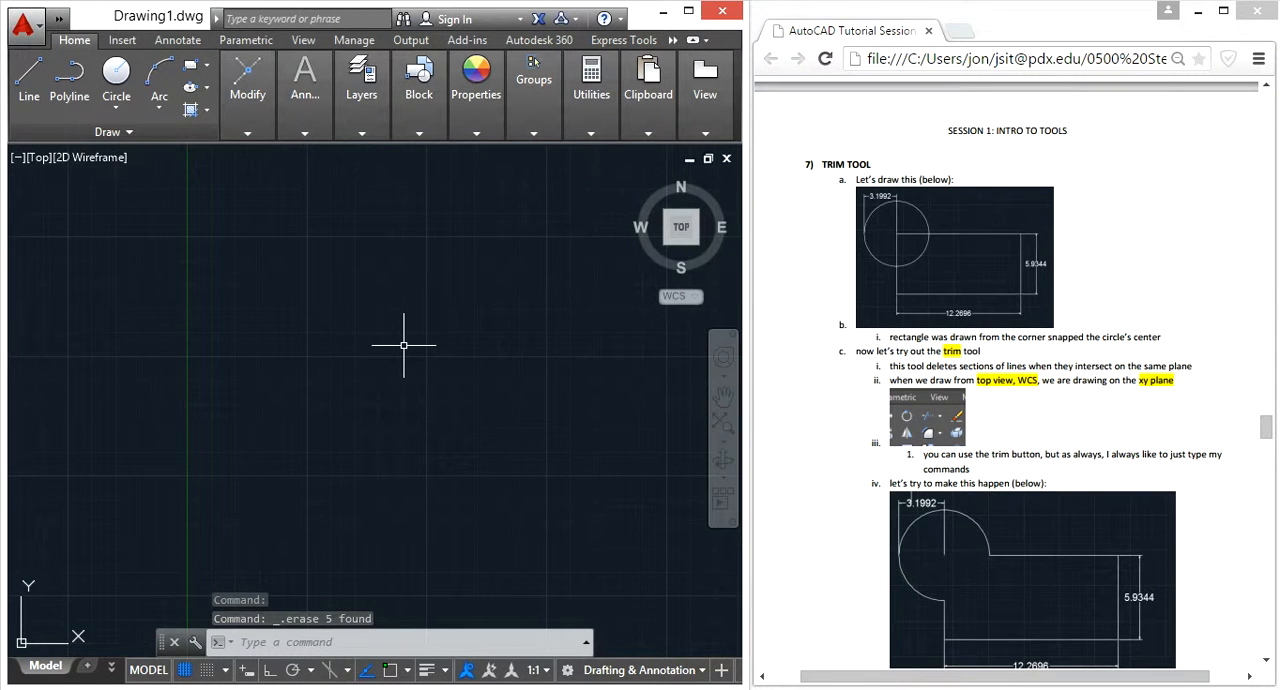
Draw a rectangle by dimensions, with length 5.9344 and width 12.2896, in the middle of the drawing area
text(rec)
key(Return)
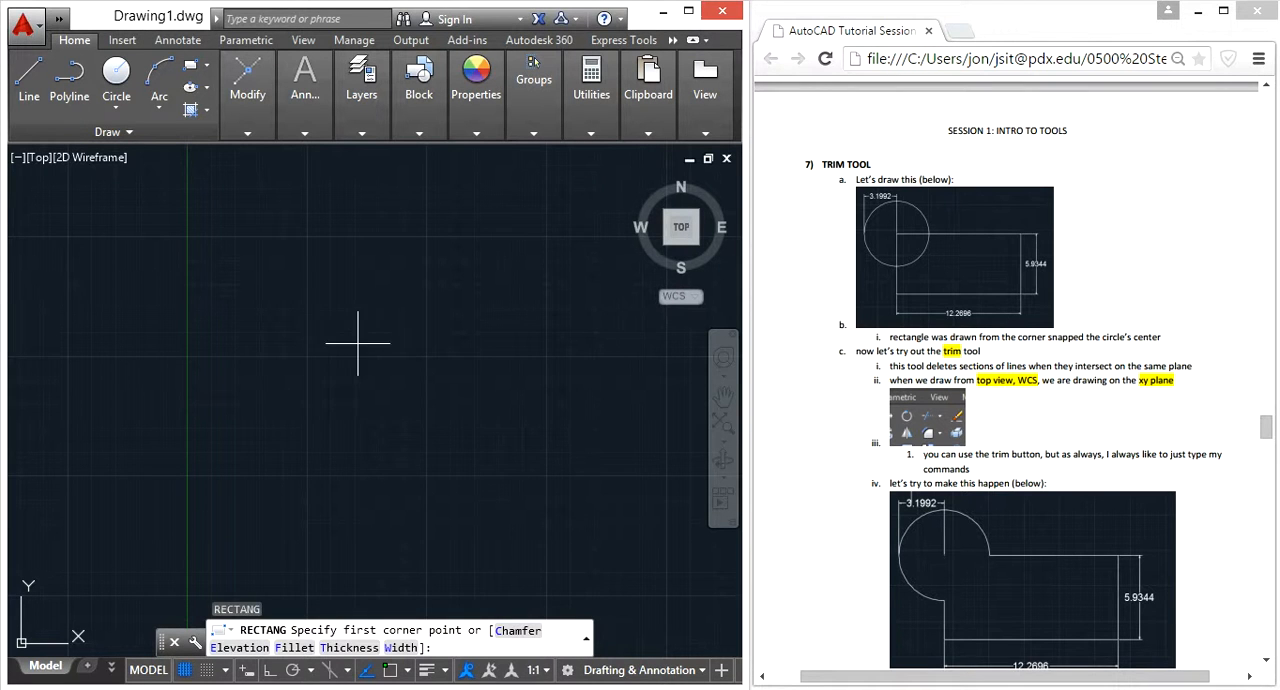
click(309, 302)
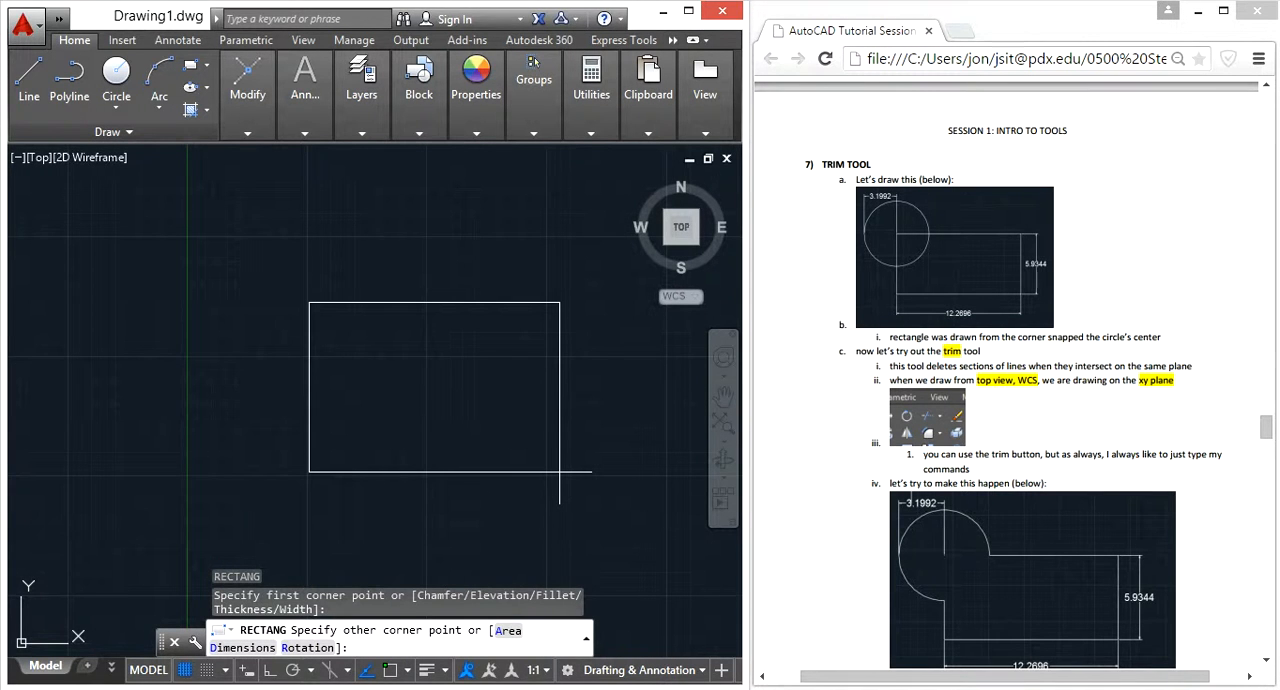
text(d)
key(Return)
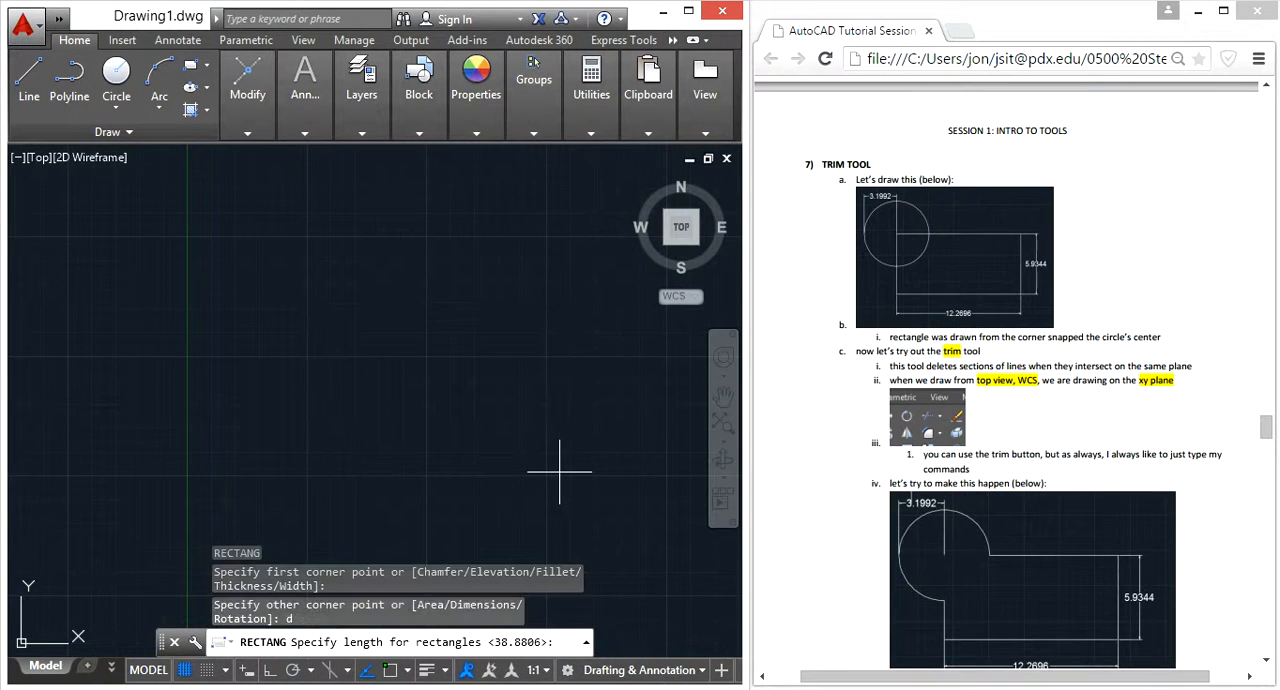
text(5.9344)
key(Return)
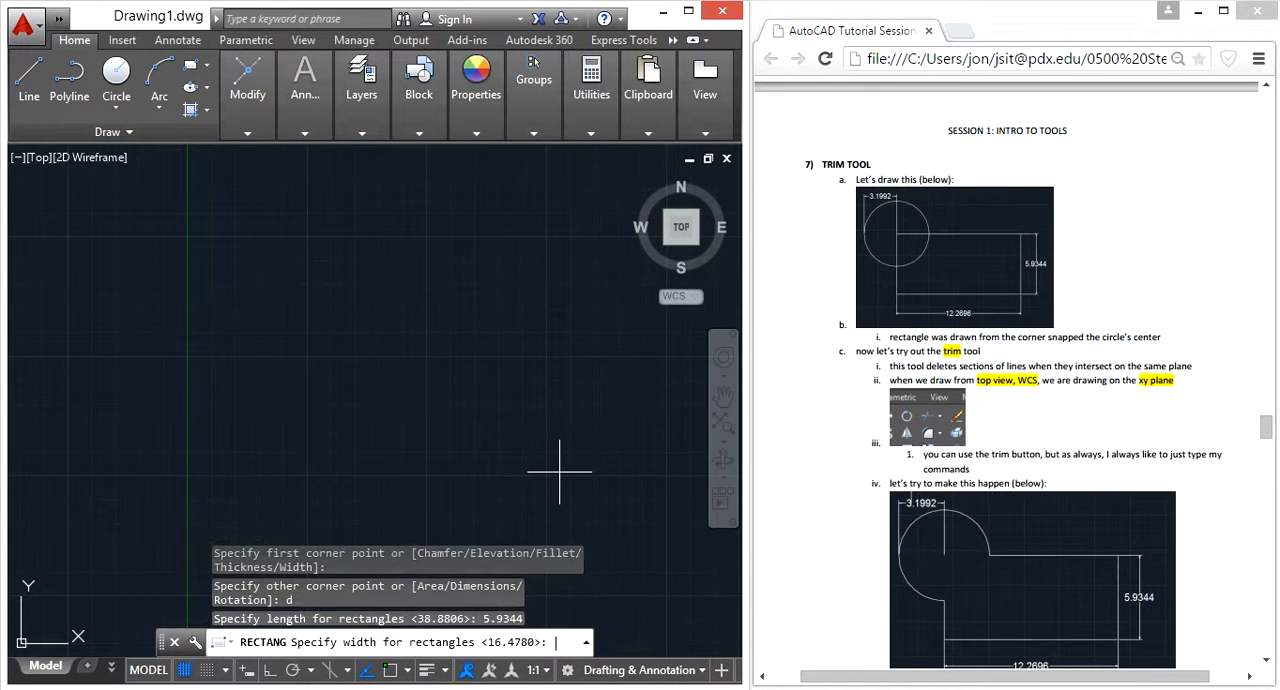
text(12.2)
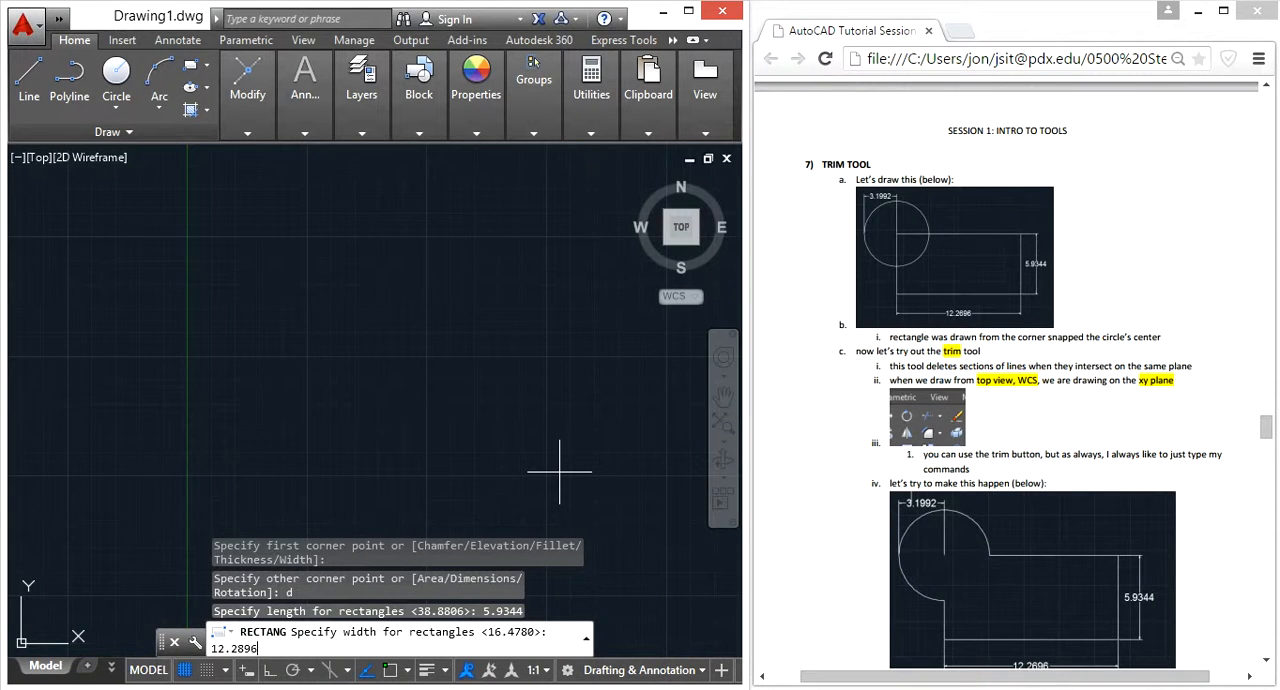
text(896)
key(Return)
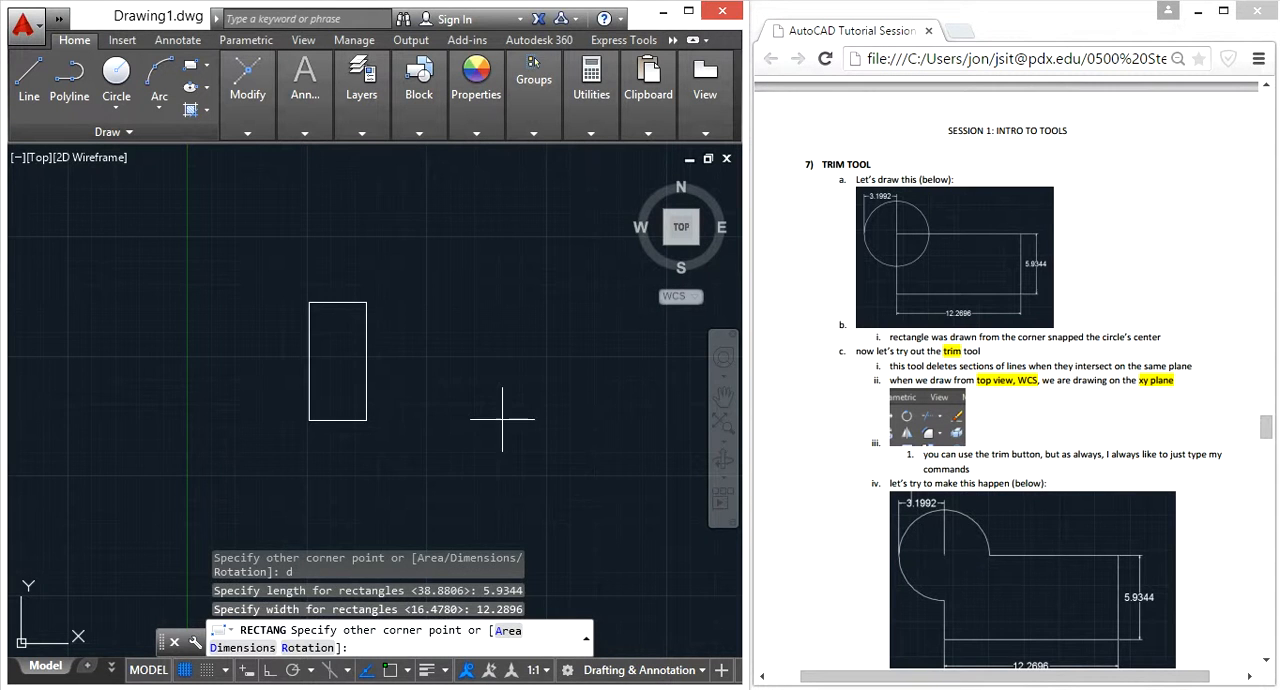
click(492, 418)
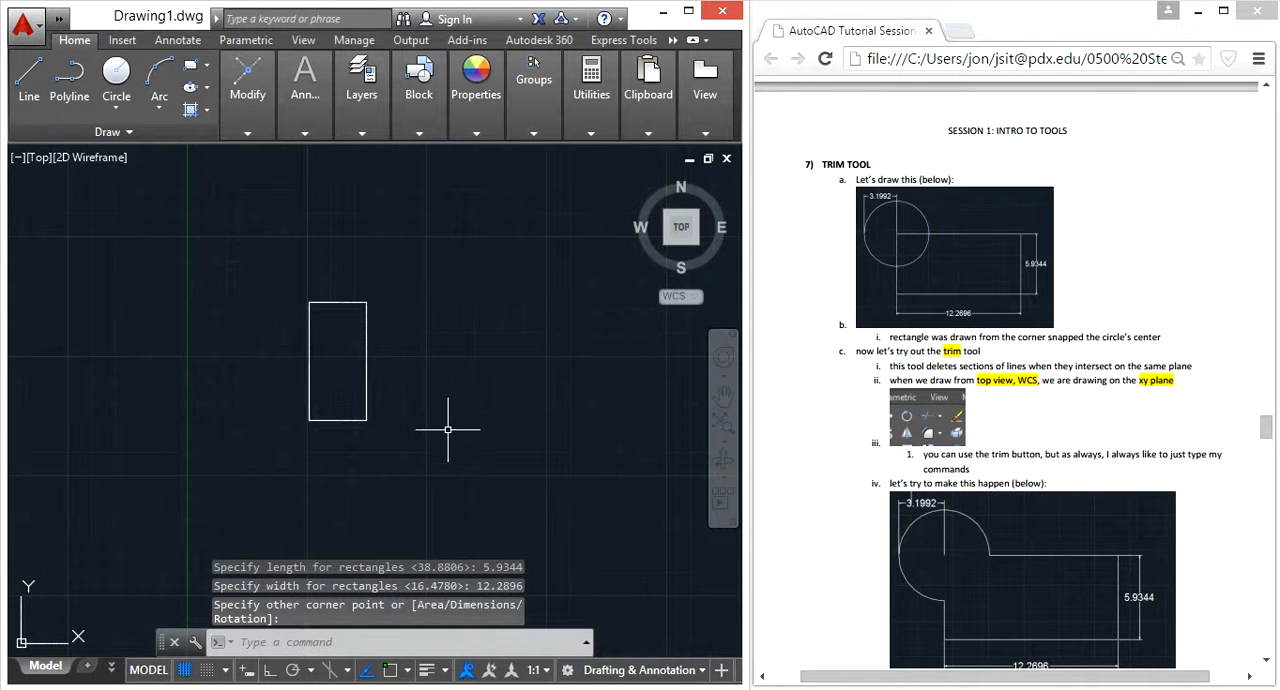
With object snap and ortho on, rotate the rectangle 90° clockwise about its lower-left corner so it lies horizontally
click(450, 447)
click(450, 447)
click(349, 363)
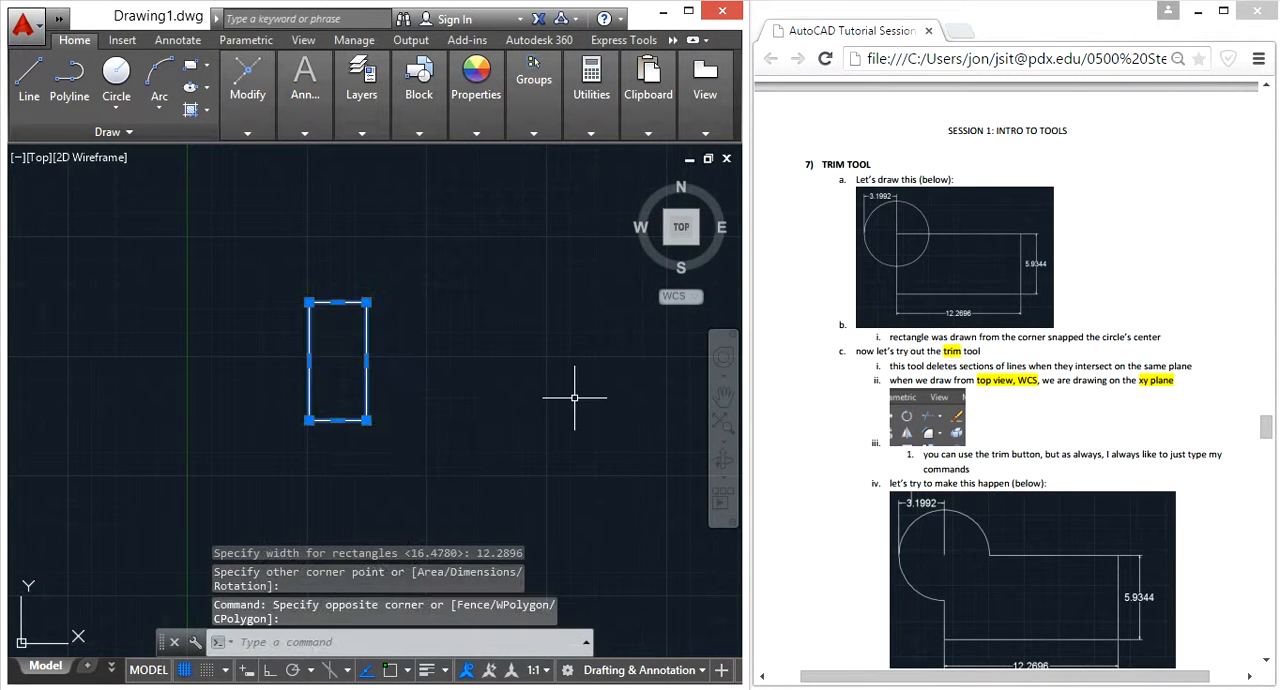
text(ro)
key(Return)
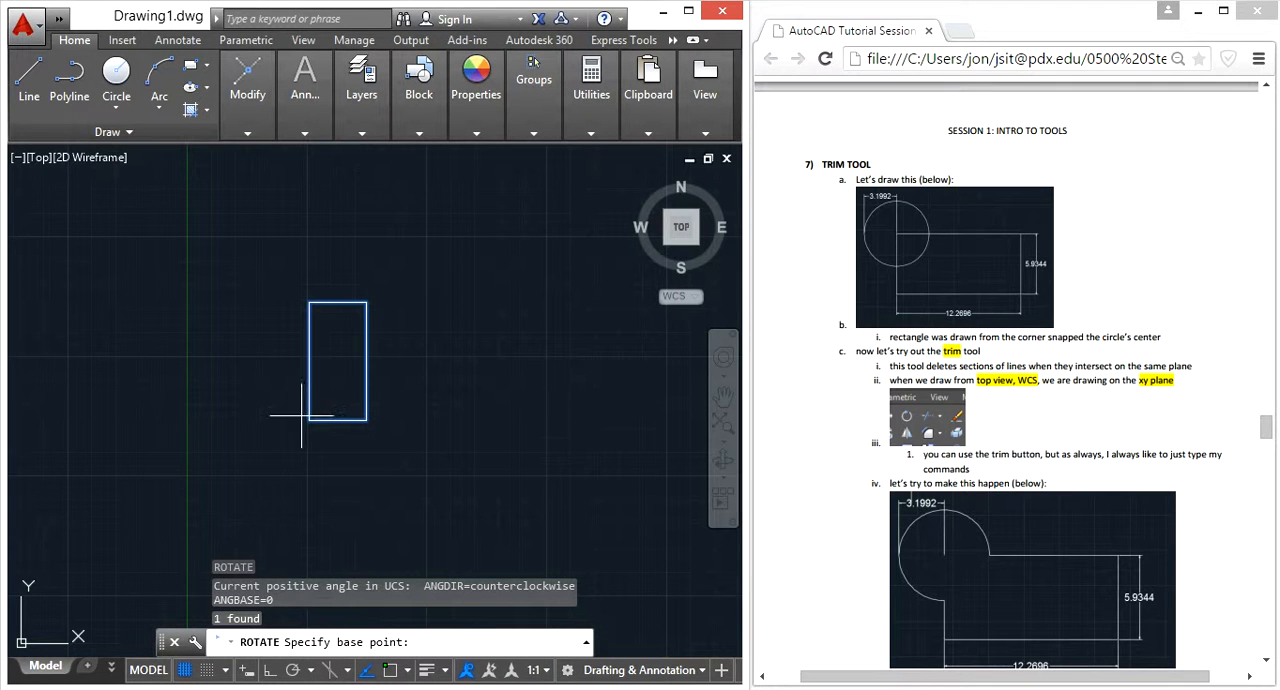
click(390, 670)
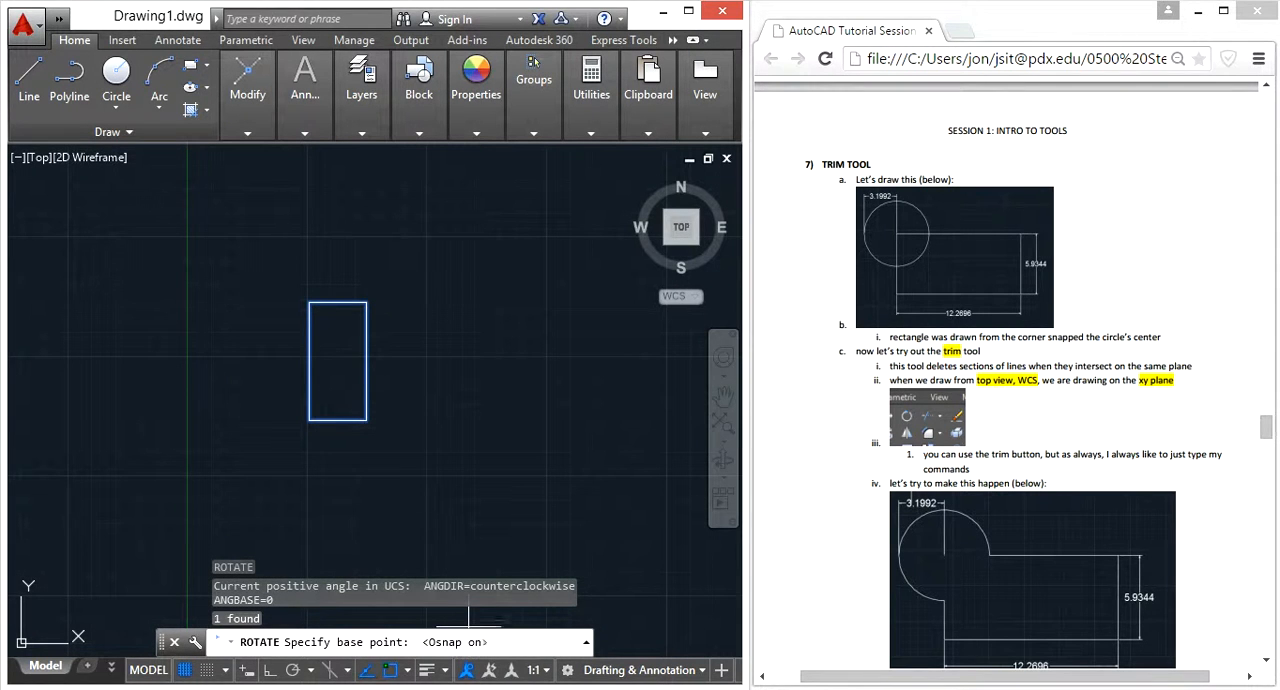
click(277, 670)
click(309, 420)
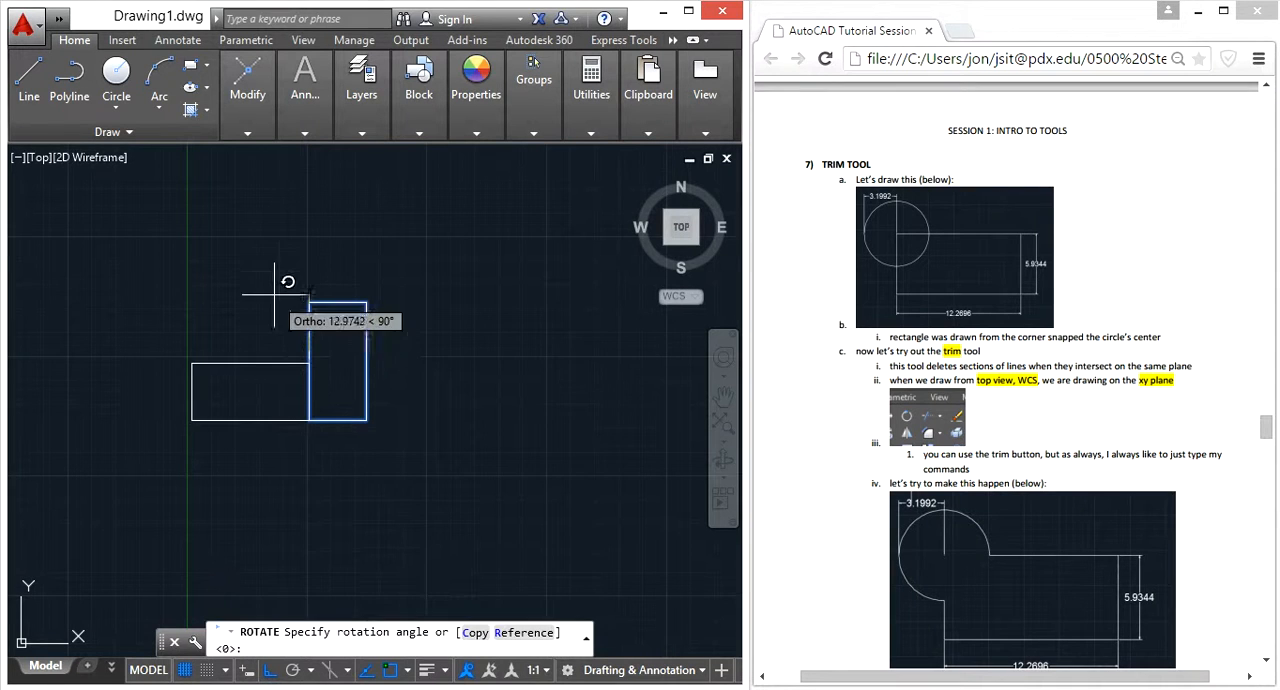
click(309, 522)
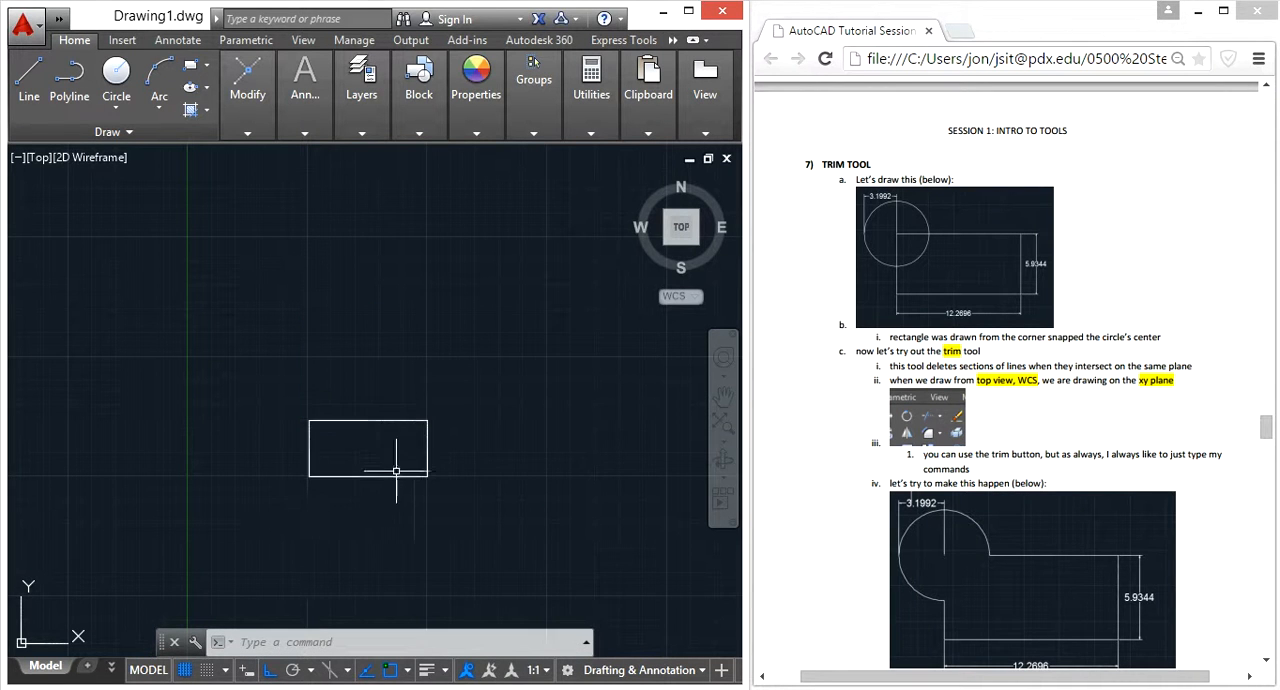
Draw a circle of radius 3.1992 centred on the rectangle's upper-left corner
scroll(268, 470, up, 2)
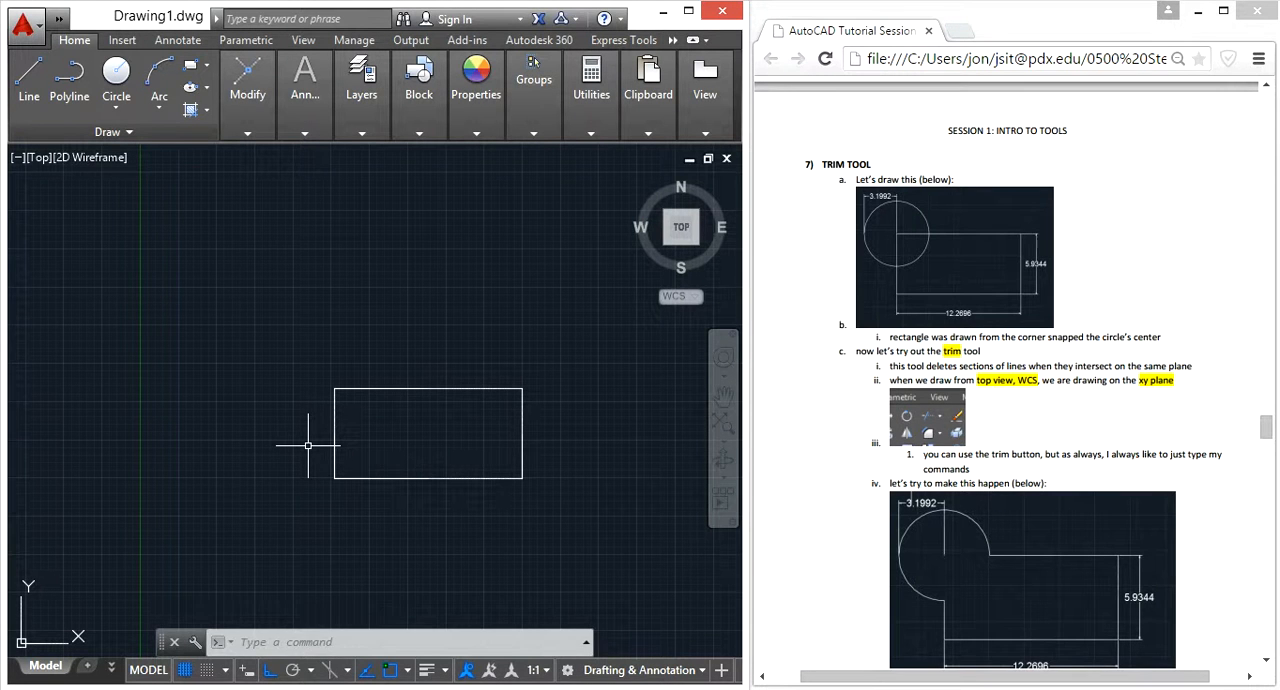
text(c)
key(Return)
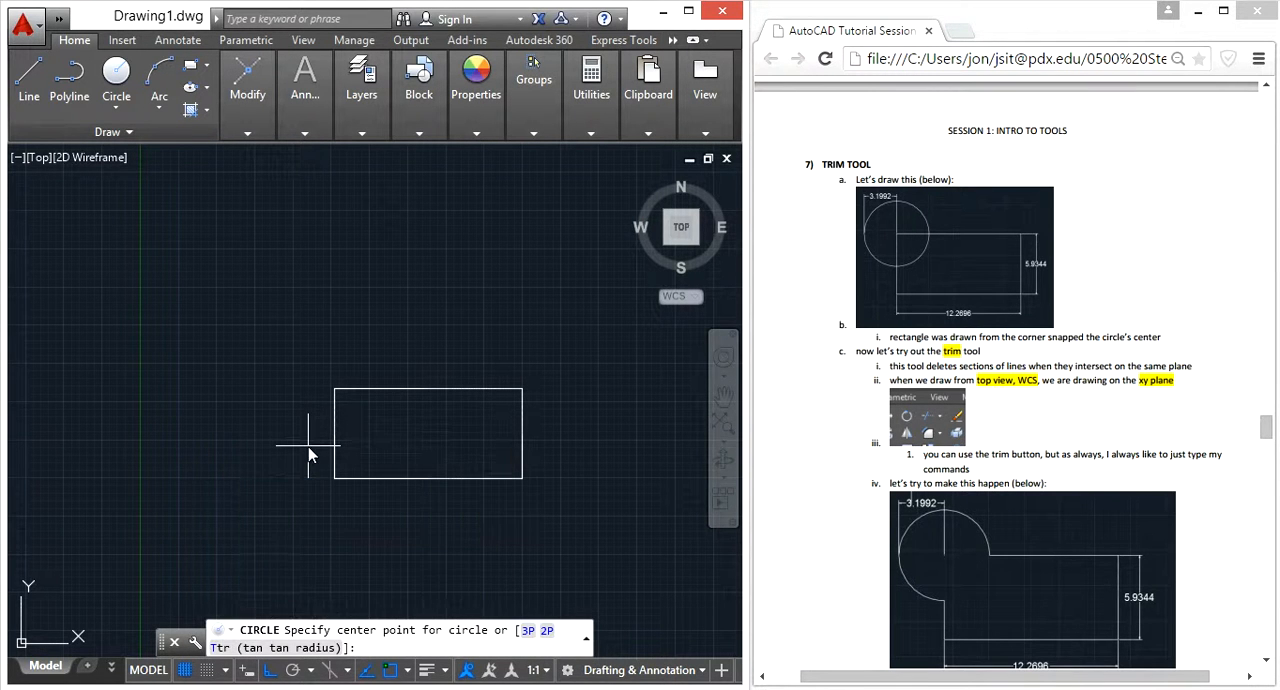
click(335, 388)
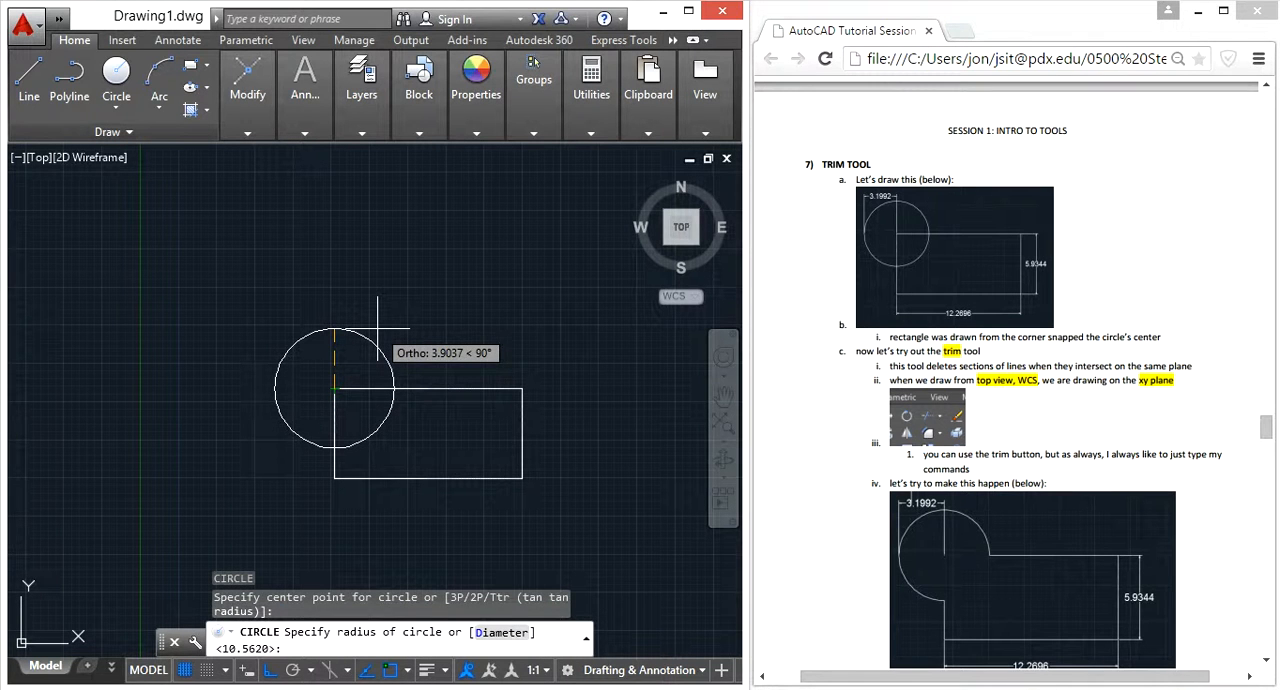
text(3.1992)
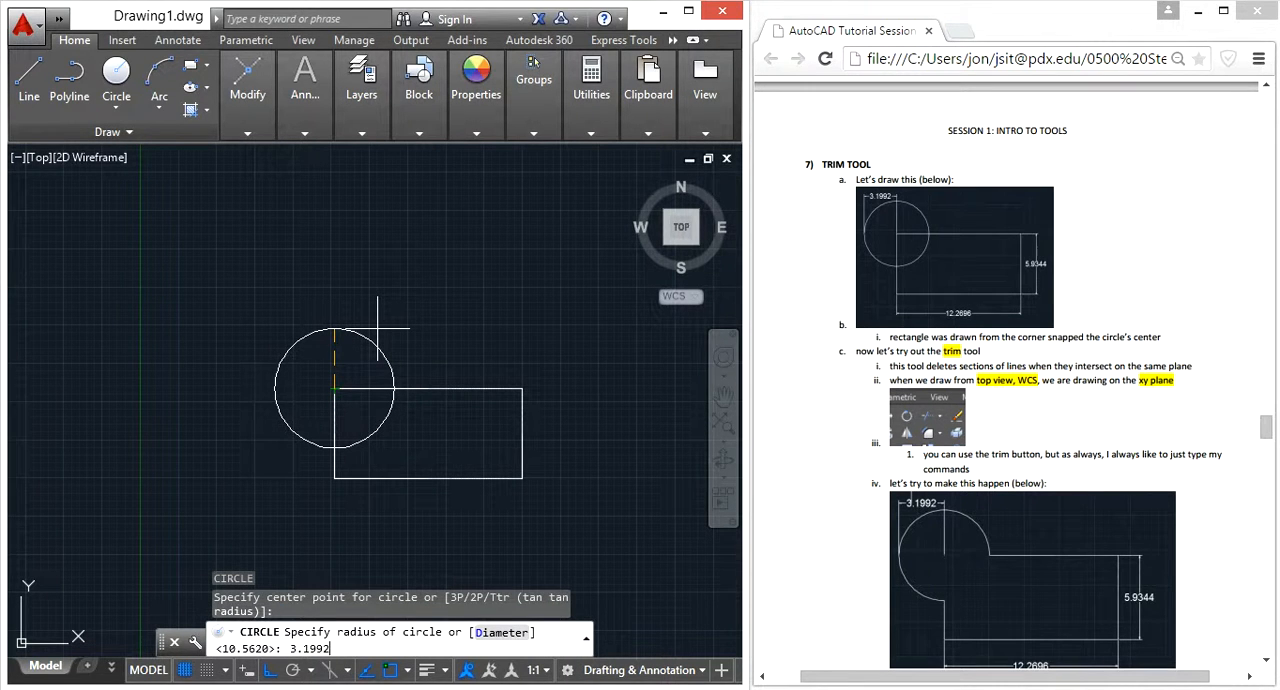
key(Return)
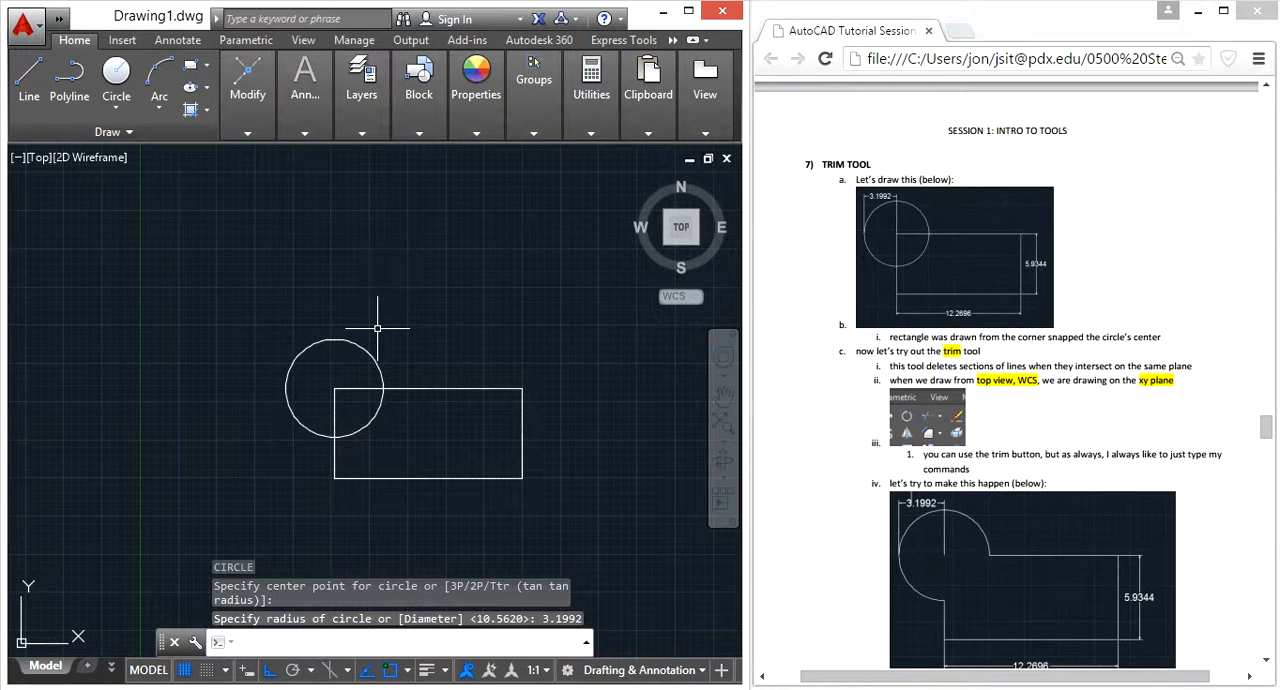
key(Escape)
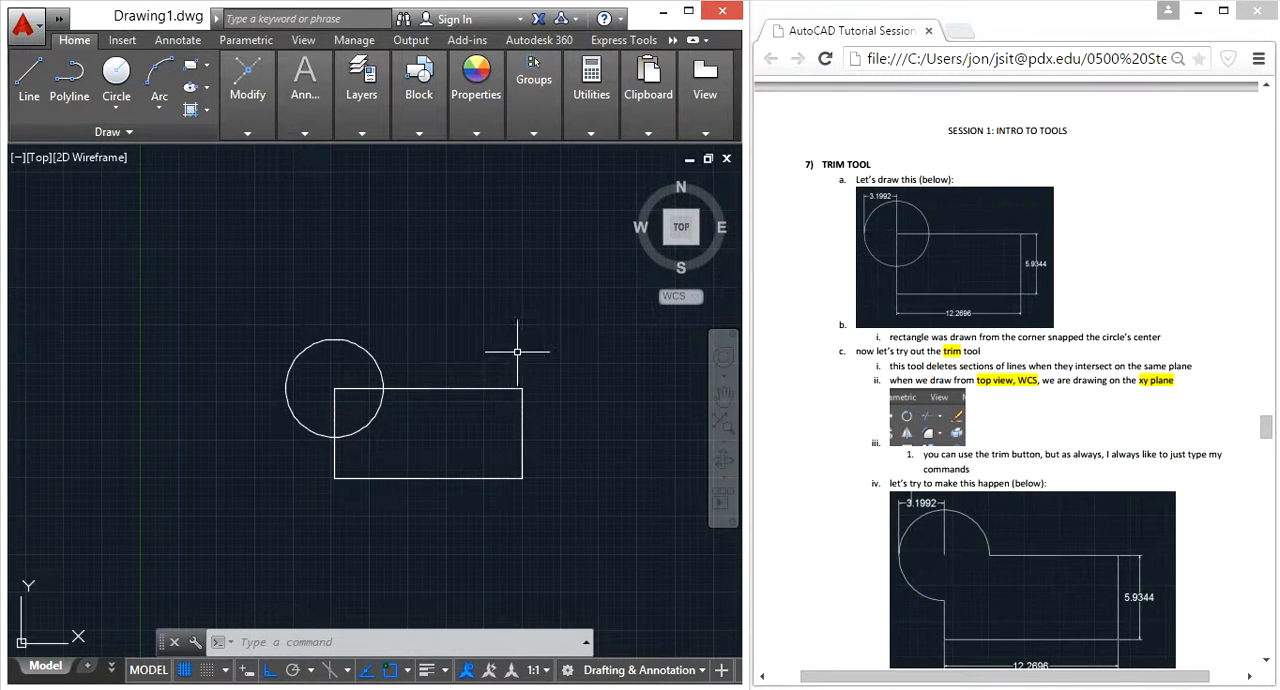
Check the tutorial's trimming instructions and trim off the circle's arc inside the rectangle, using the rectangle as the cutting edge
click(1110, 409)
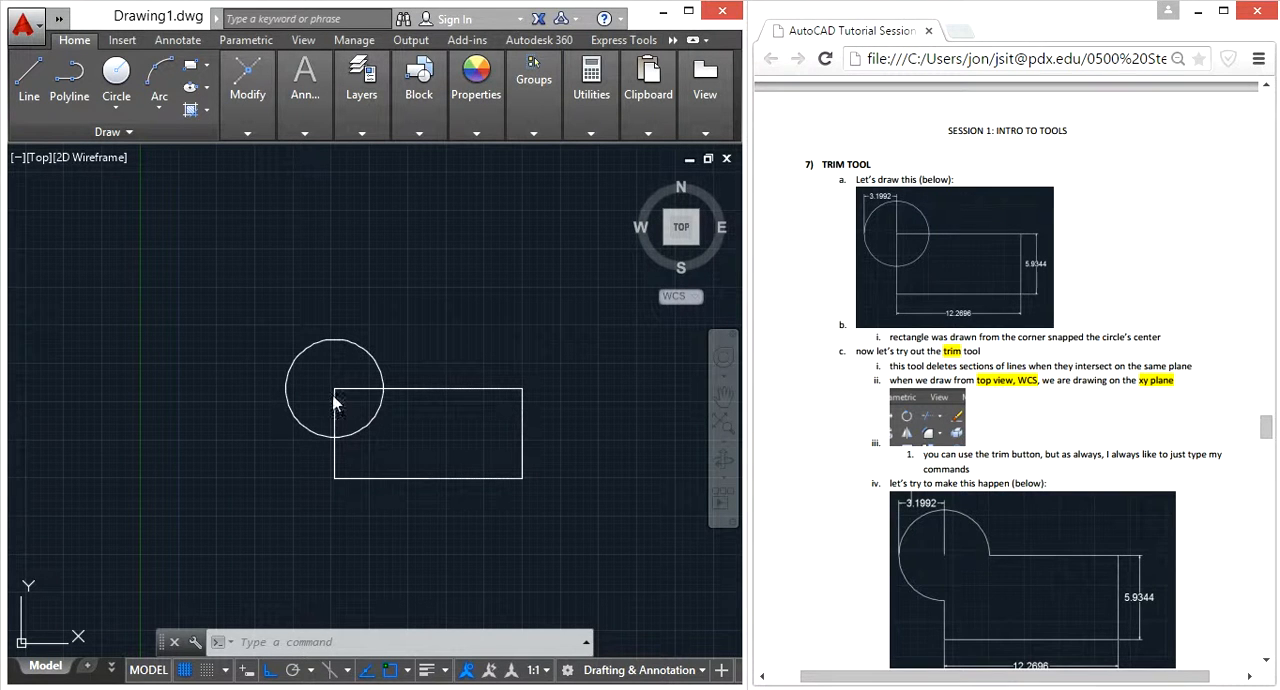
scroll(1058, 455, down, 1)
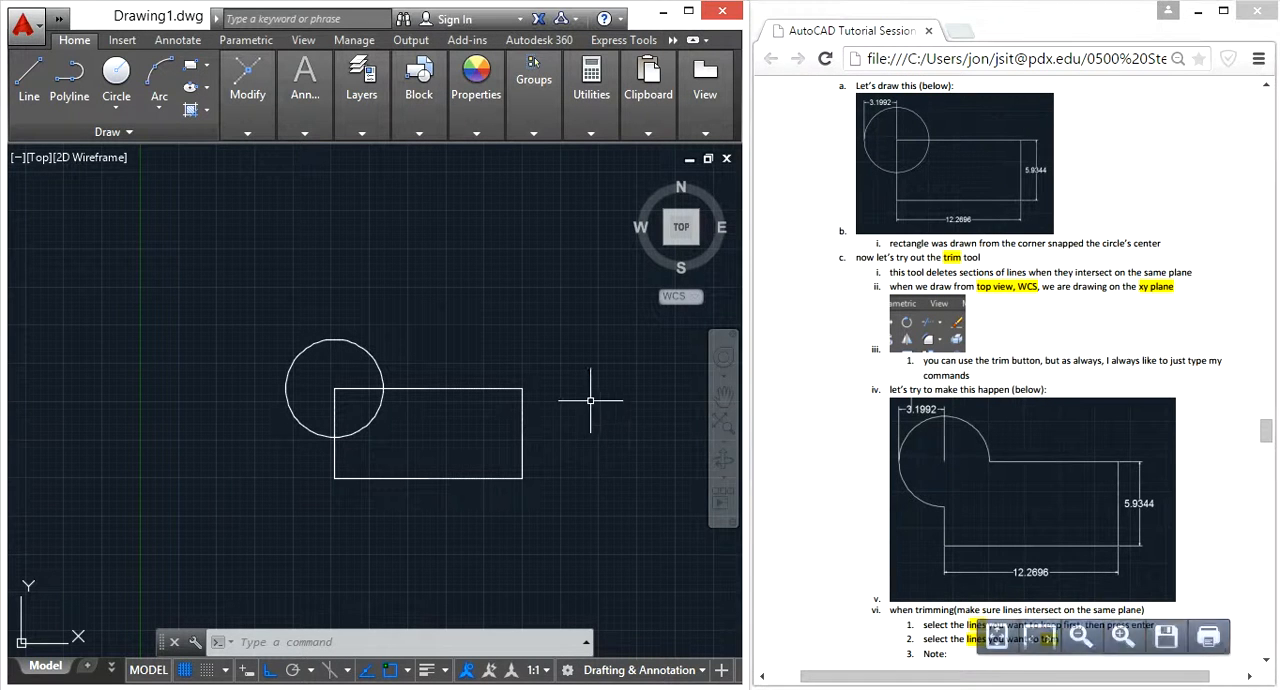
click(558, 386)
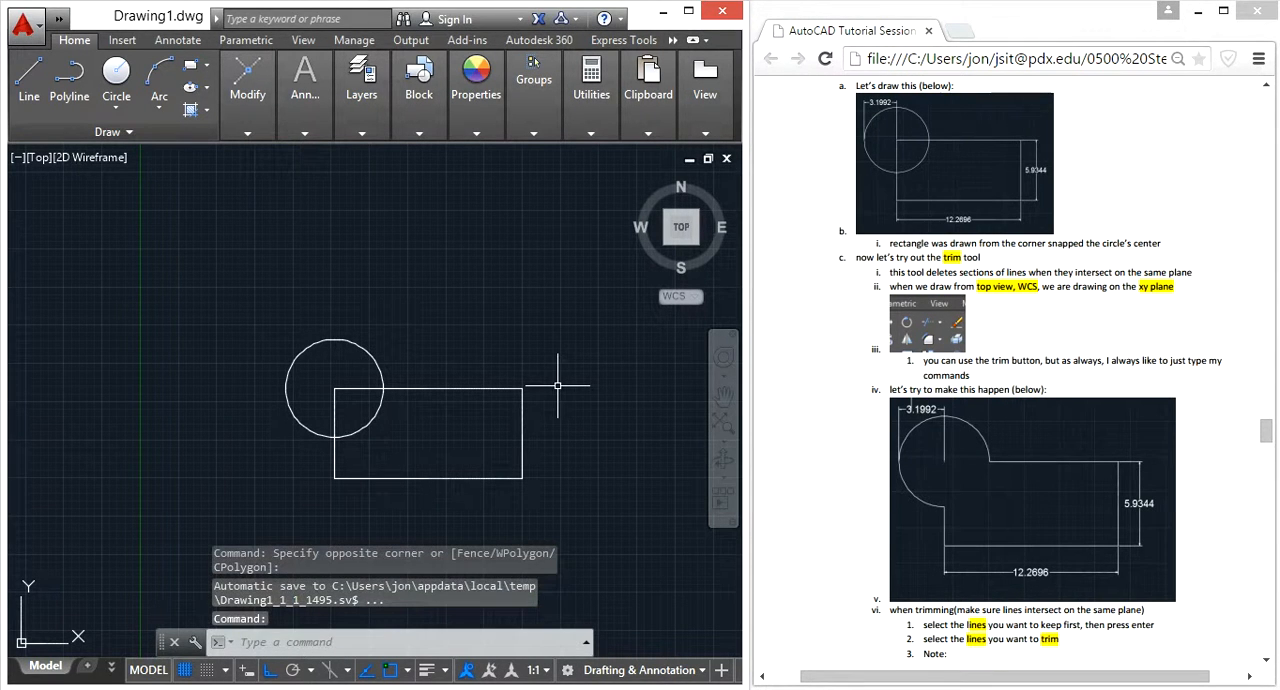
text(trim)
key(Return)
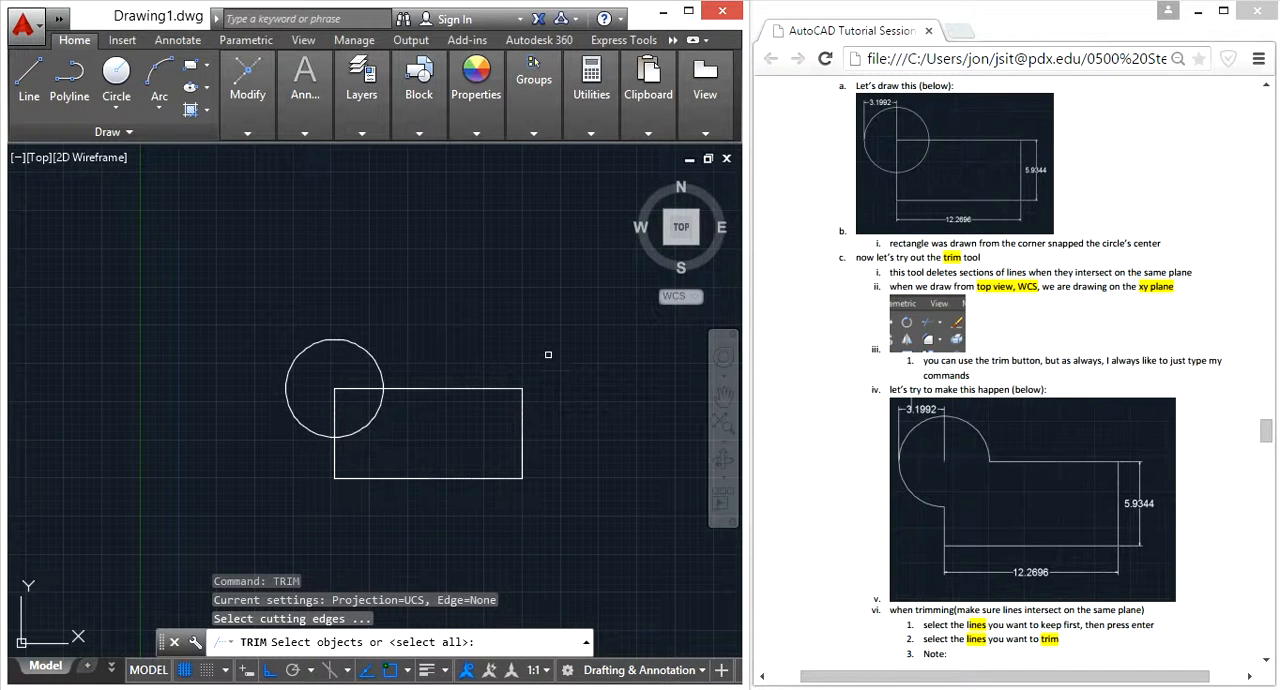
click(478, 389)
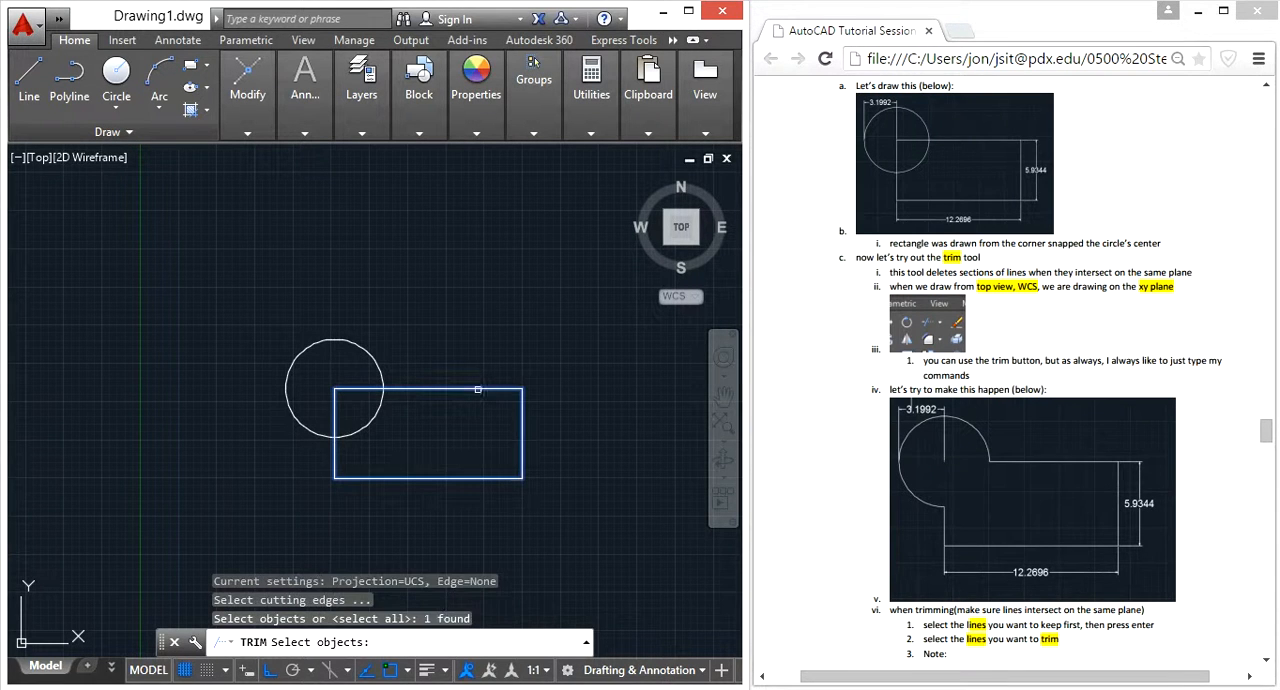
key(Return)
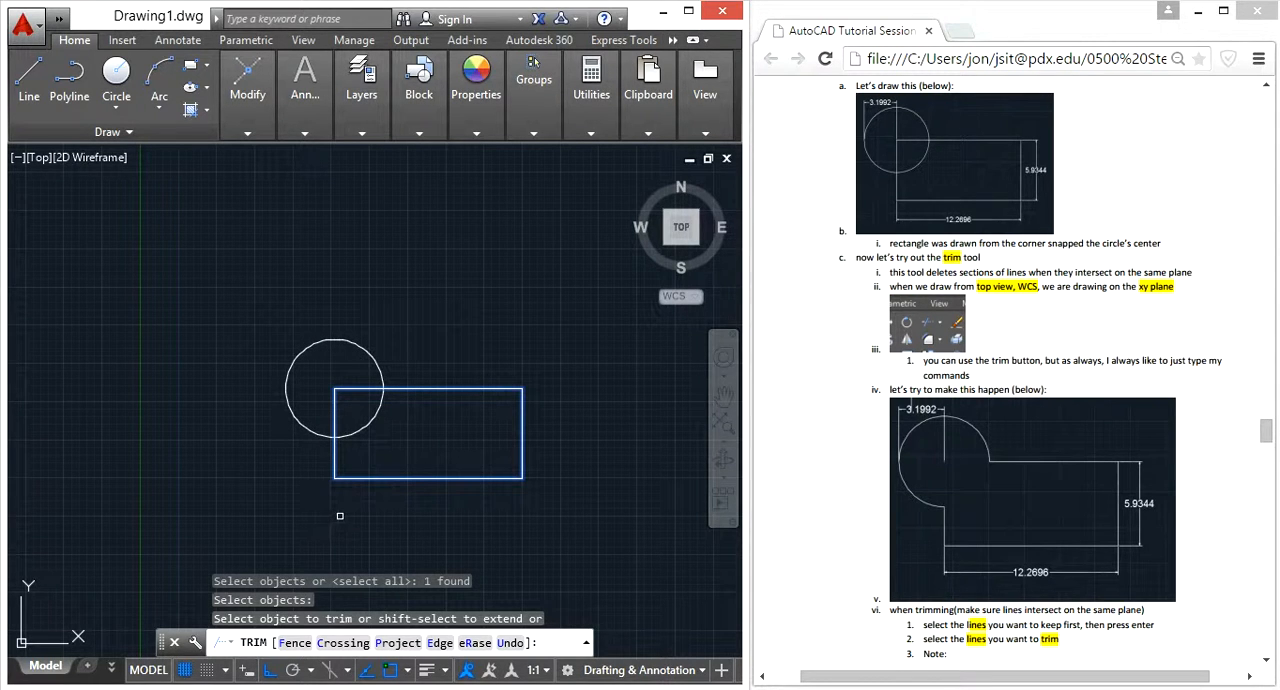
click(373, 420)
key(Escape)
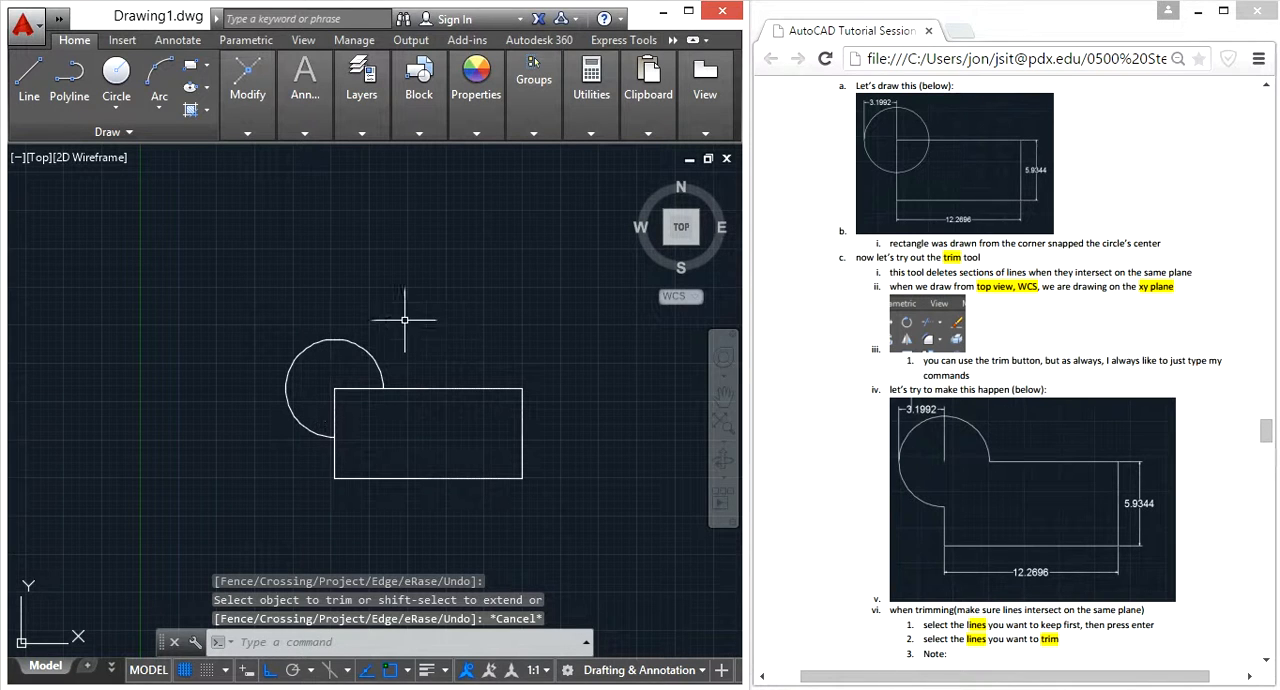
Trim off the rectangle's corner inside the circle, using the remaining circle arc as the cutting edge
key(Return)
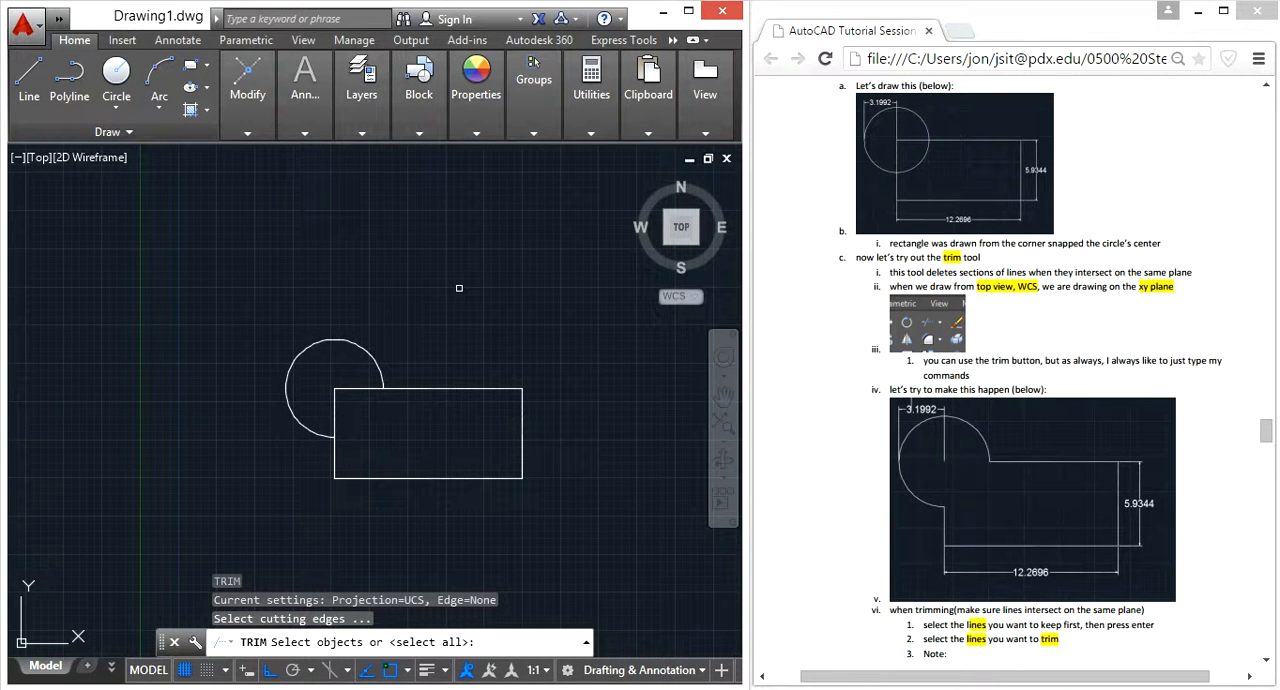
click(369, 352)
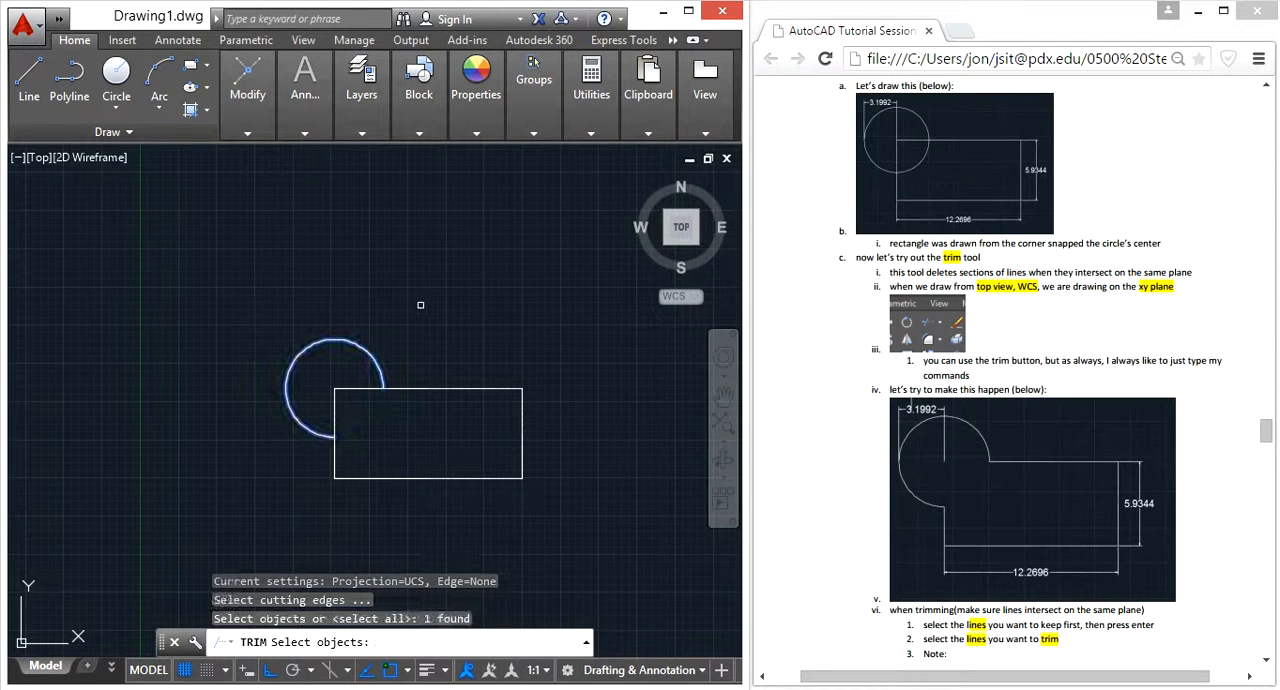
key(Return)
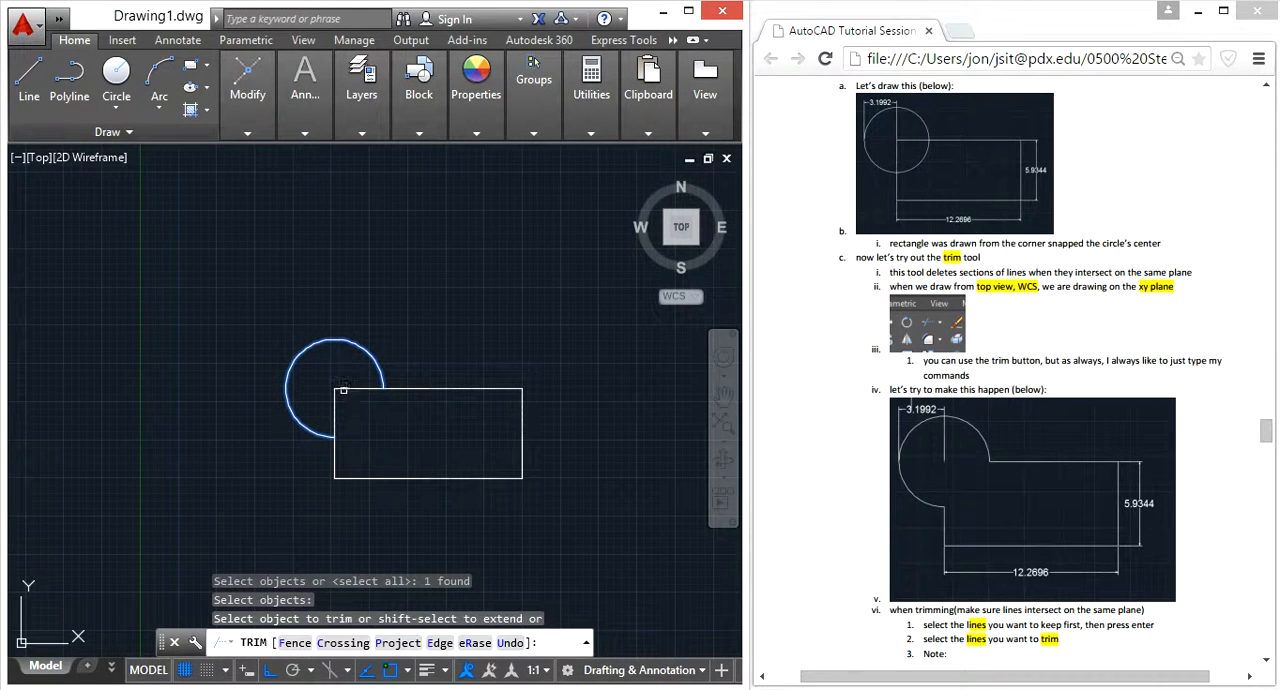
click(343, 389)
key(Escape)
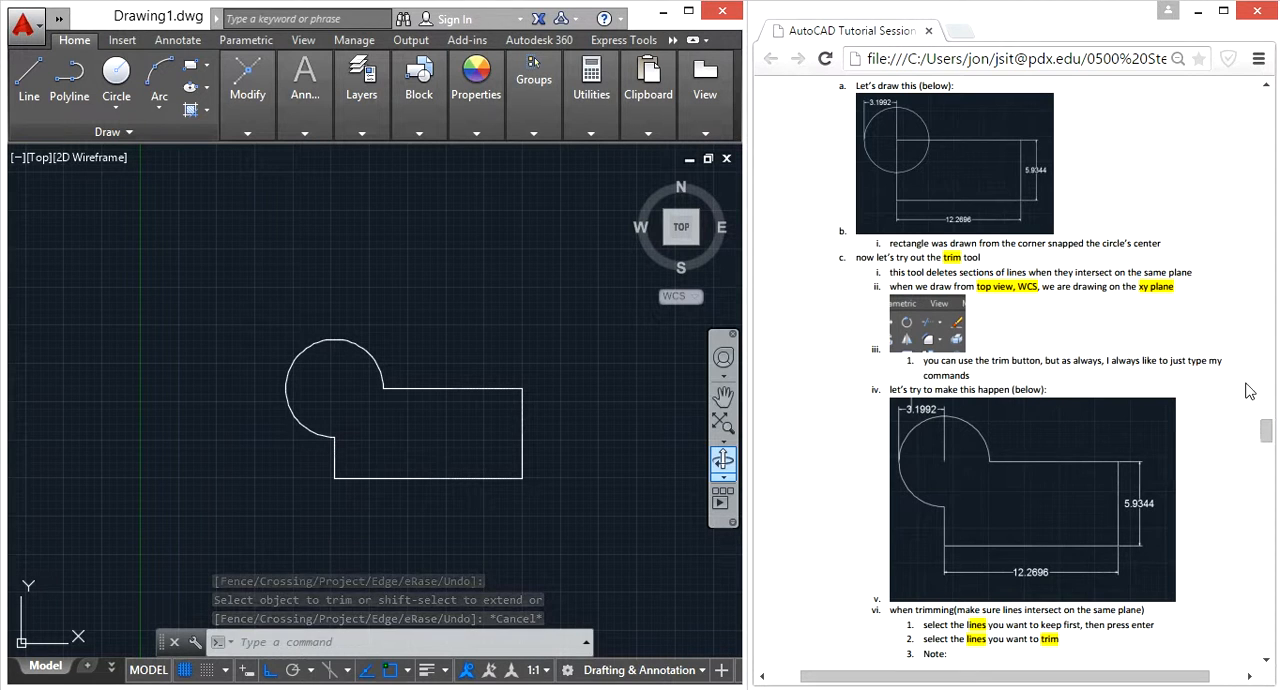
Review the tutorial's notes on trim order and draw a vertical line crossing the rectangle's upper and lower edges
scroll(1240, 394, down, 2)
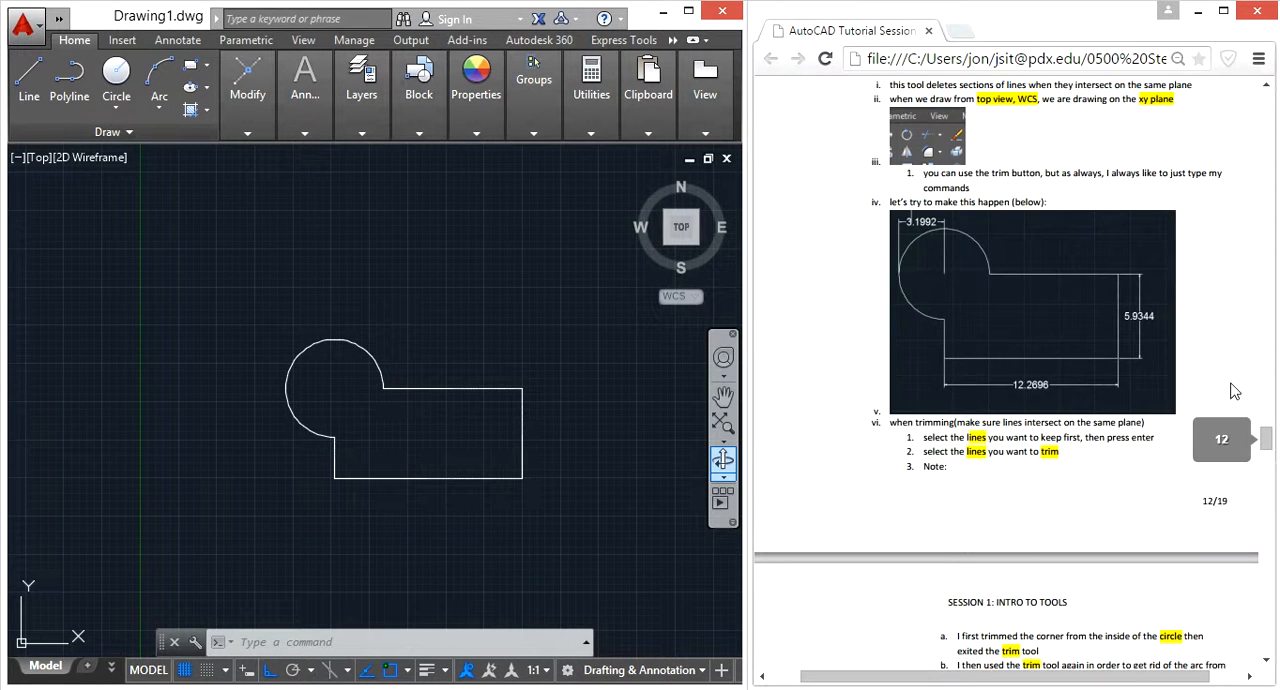
scroll(1232, 388, down, 1)
scroll(1218, 380, down, 3)
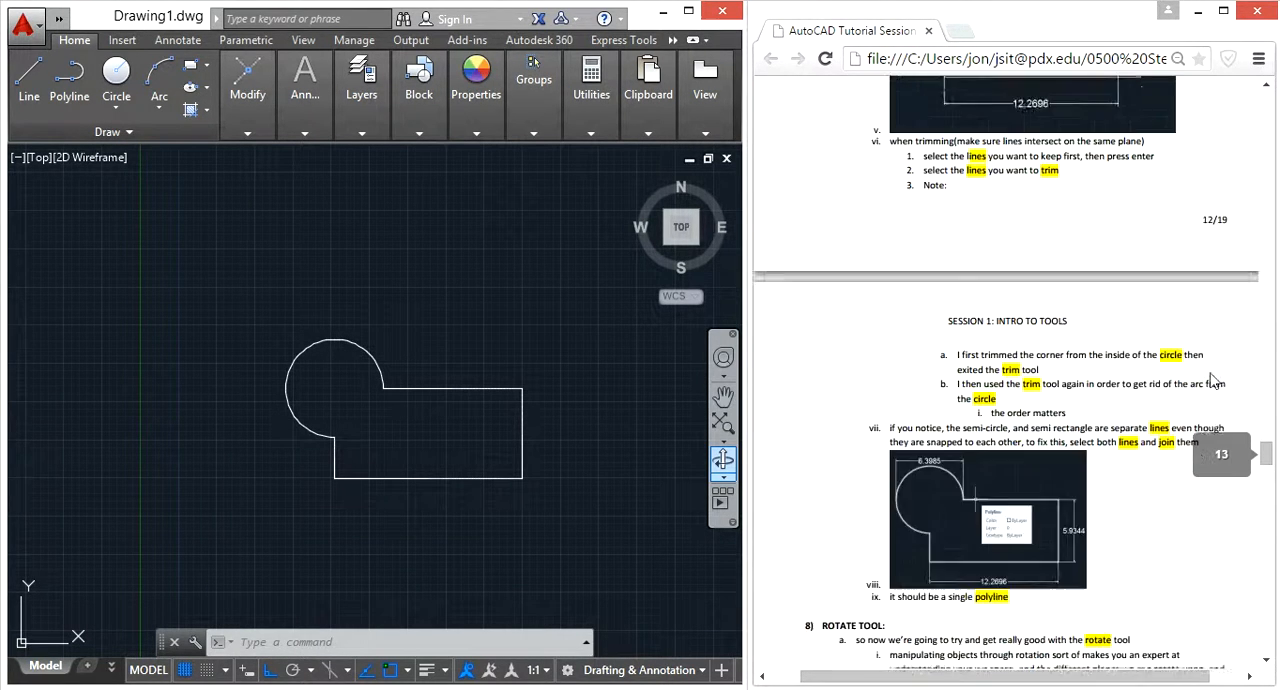
scroll(1204, 374, up, 4)
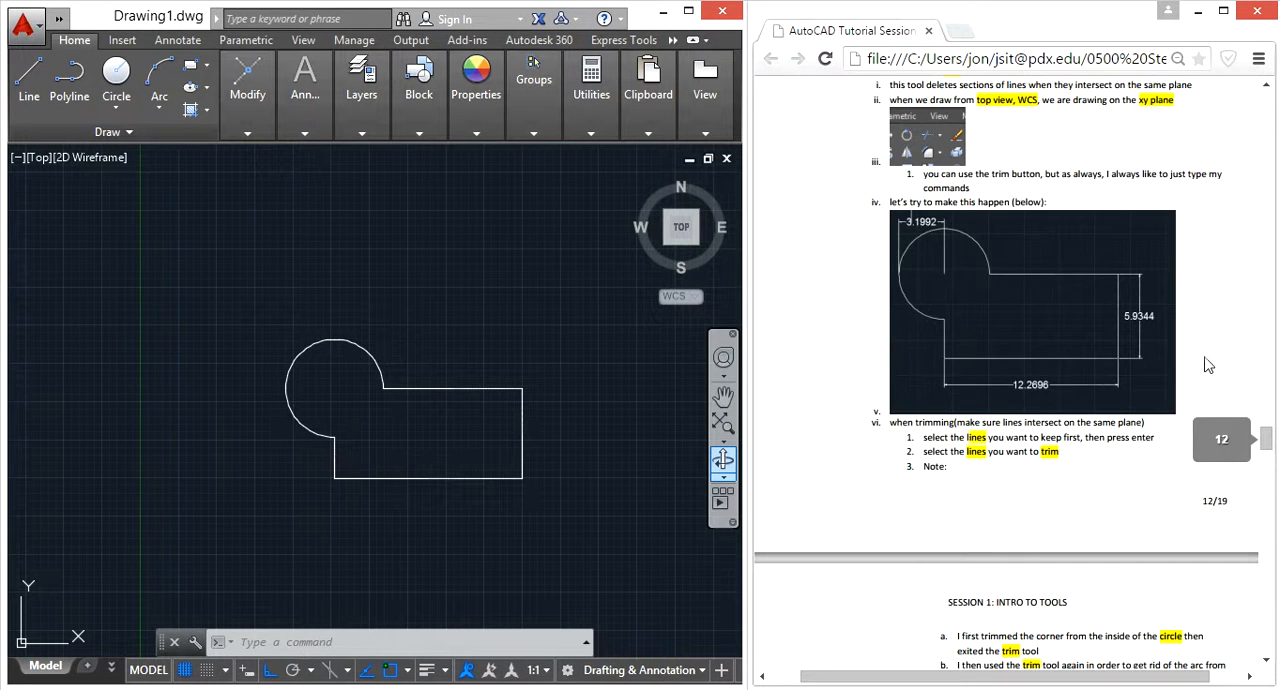
scroll(1208, 368, up, 1)
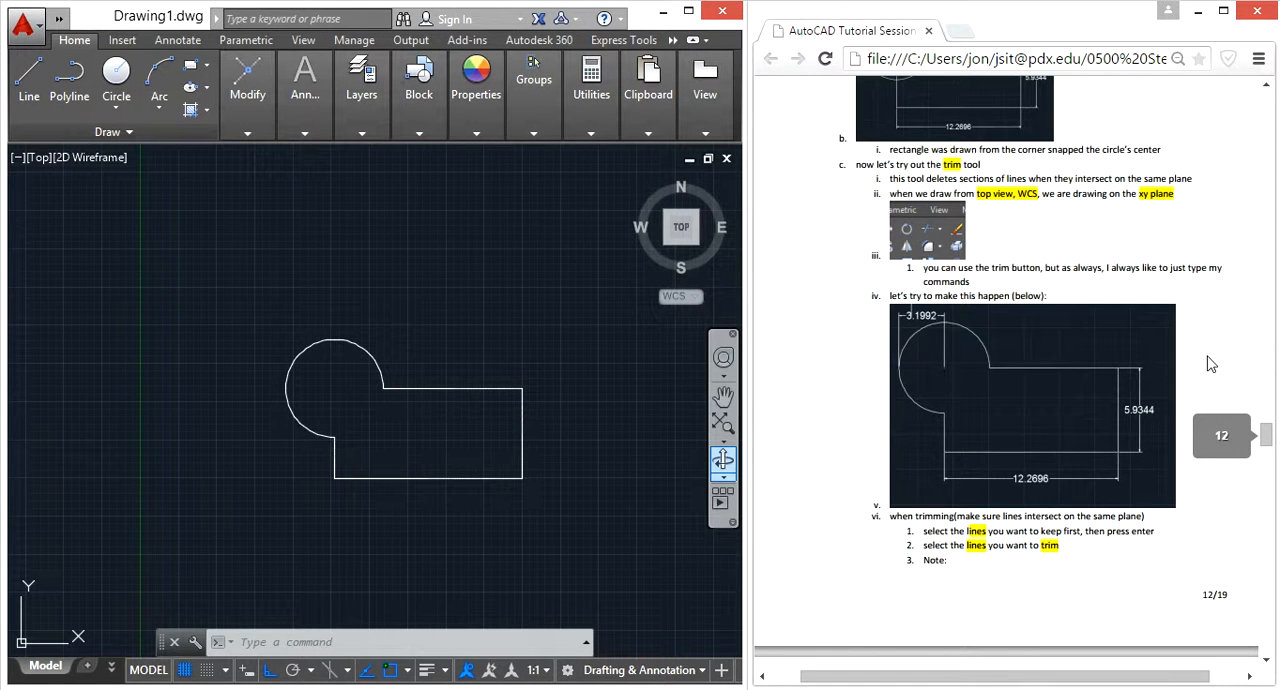
click(572, 440)
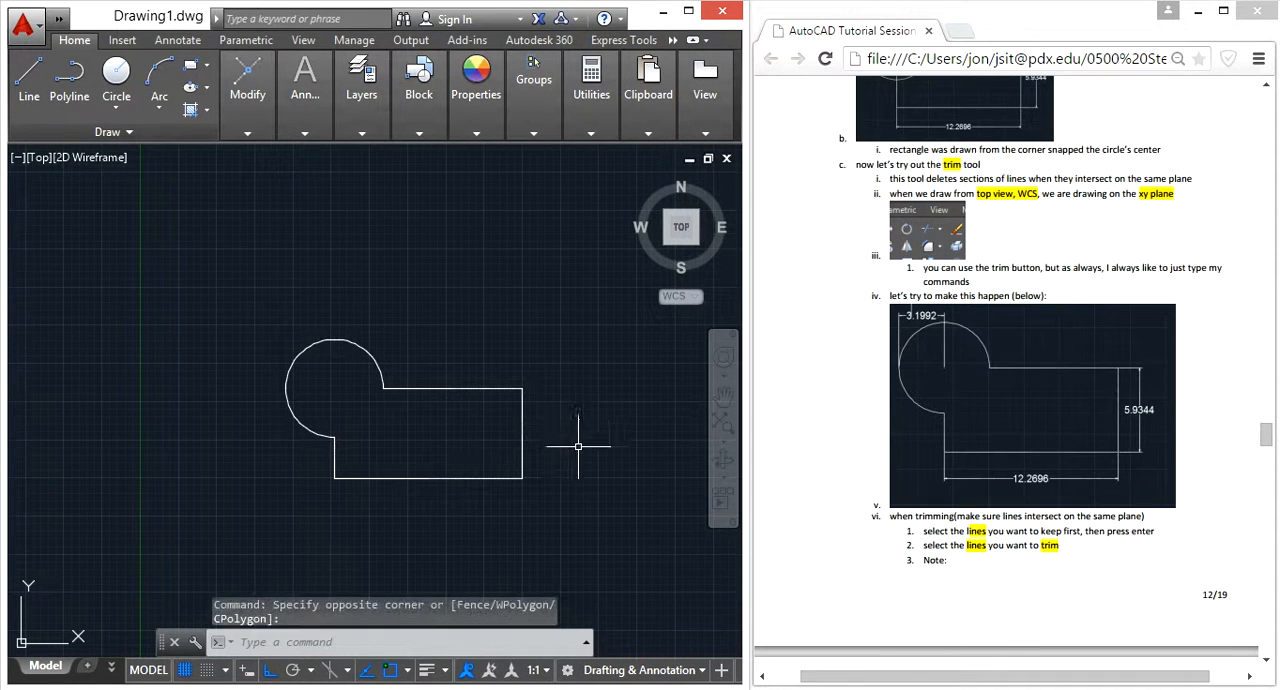
text(l)
key(Return)
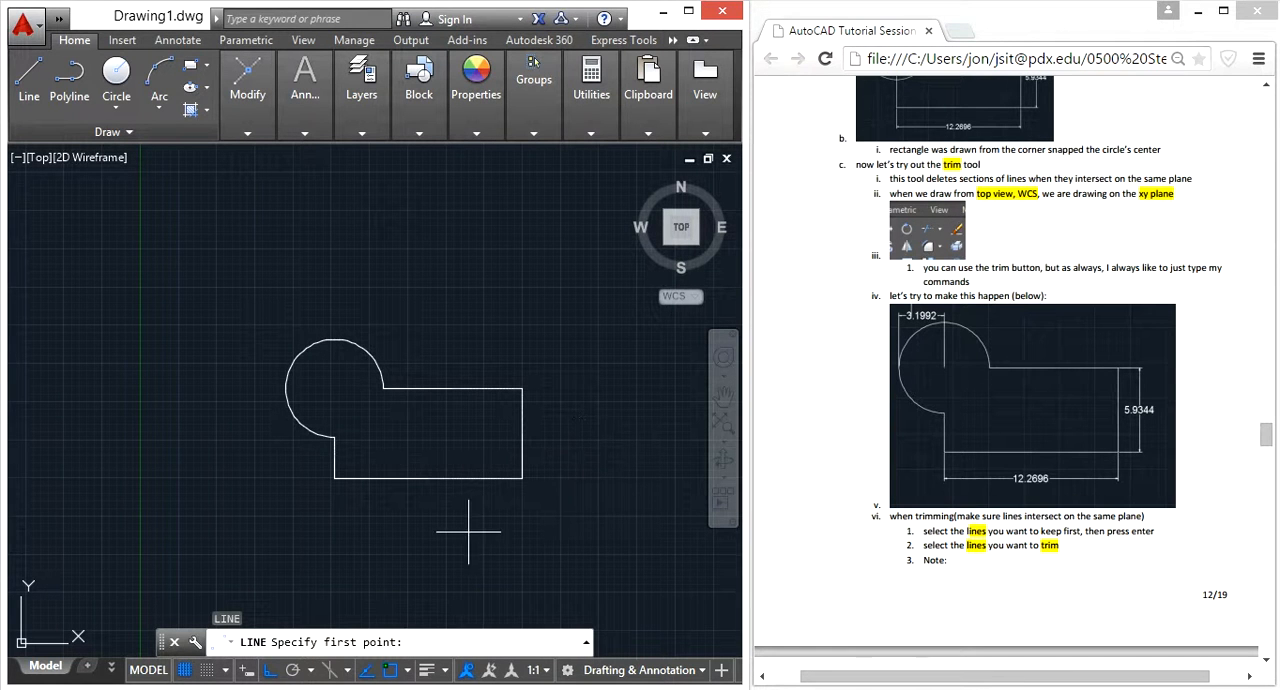
click(447, 555)
click(447, 286)
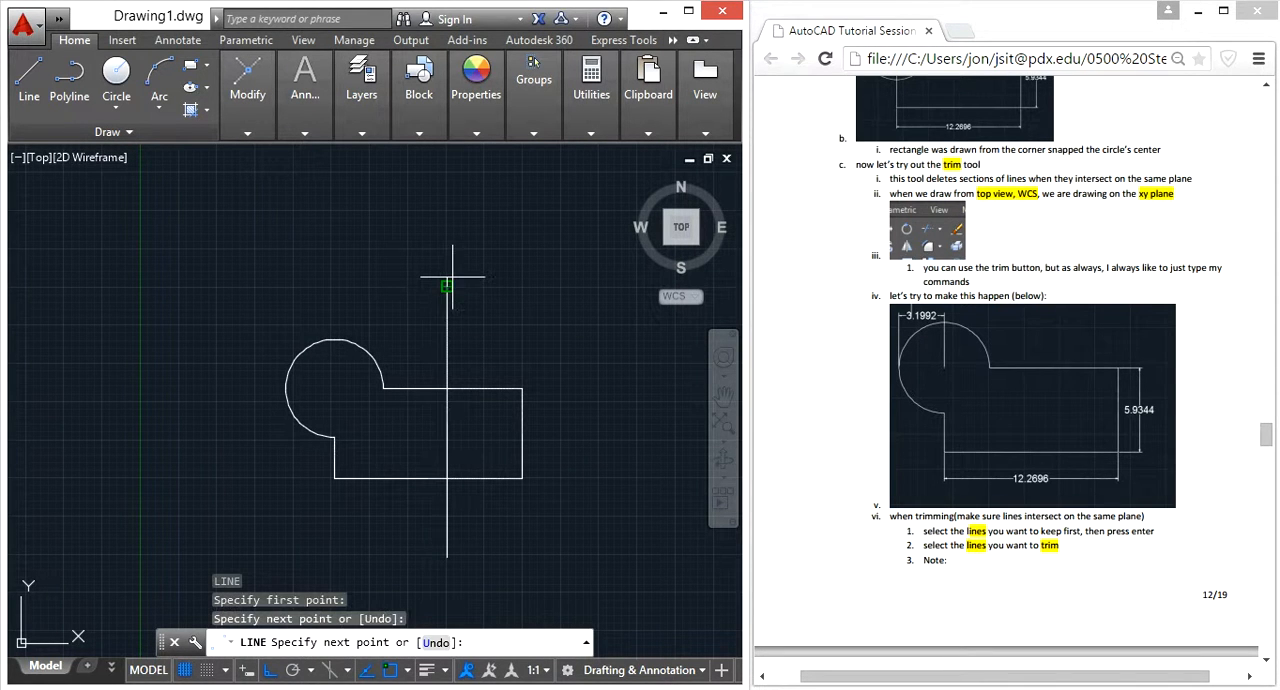
key(Escape)
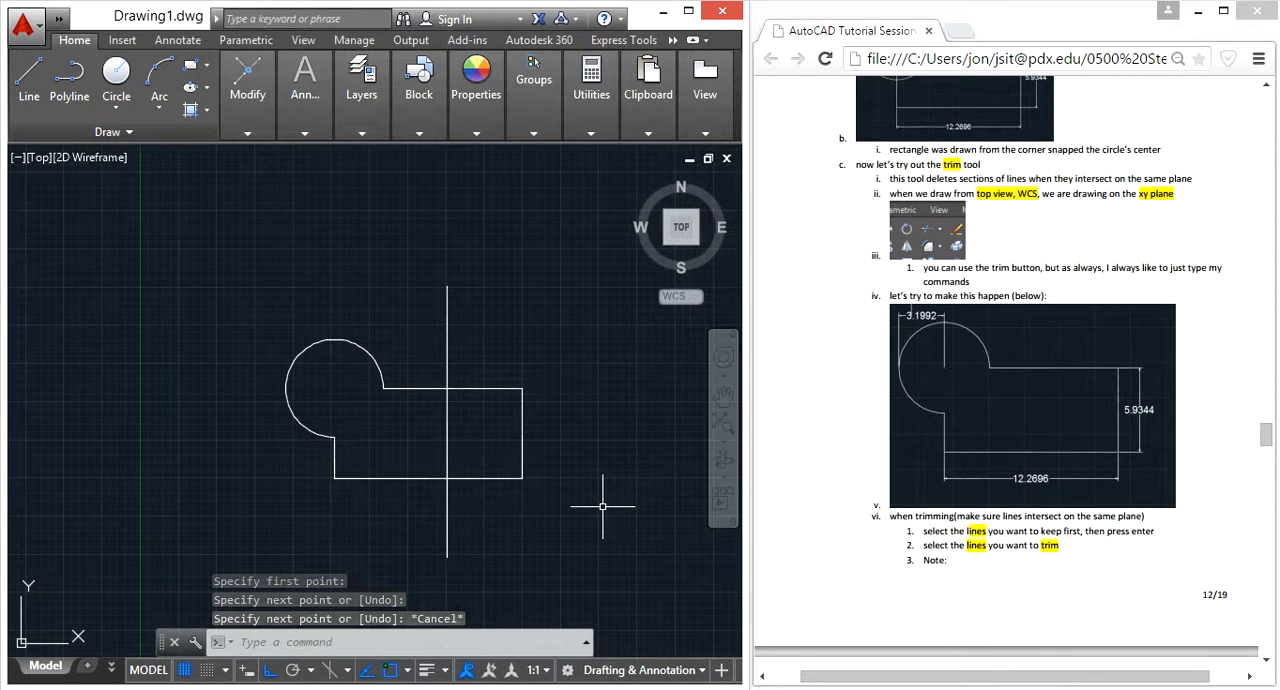
Trim the part of the vertical line inside the rectangle, using the rectangle outline as the cutting edge
text(trim)
key(Return)
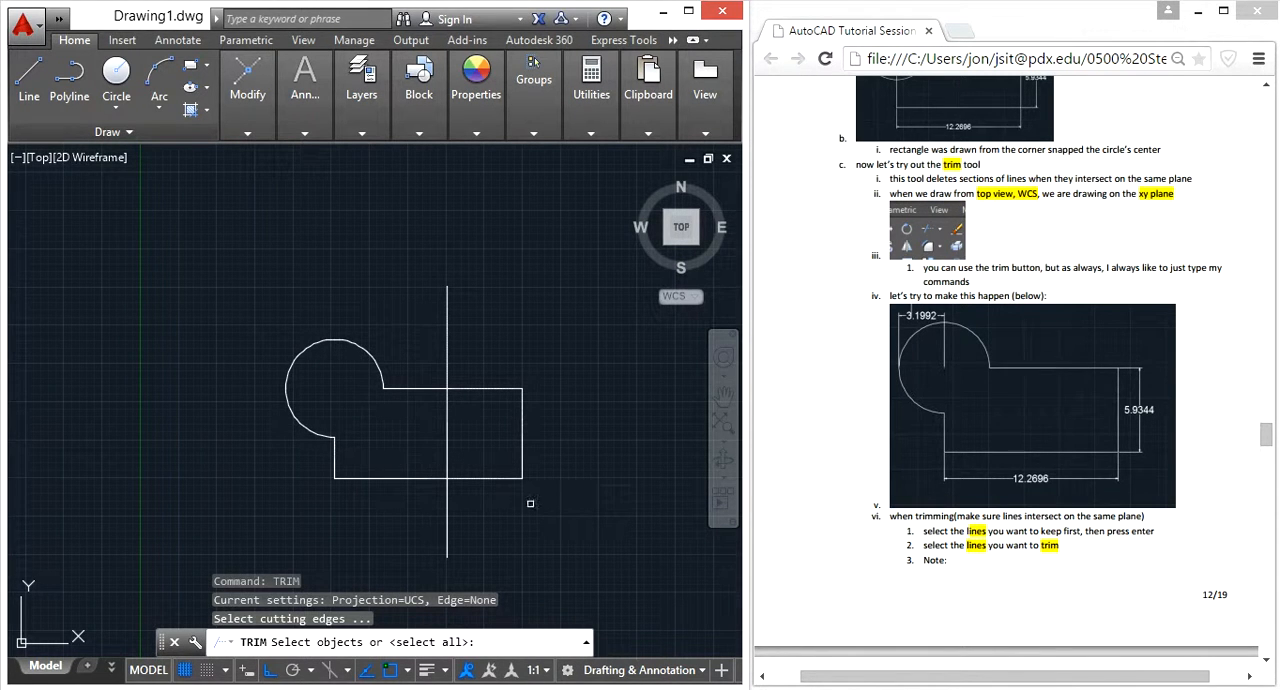
click(488, 389)
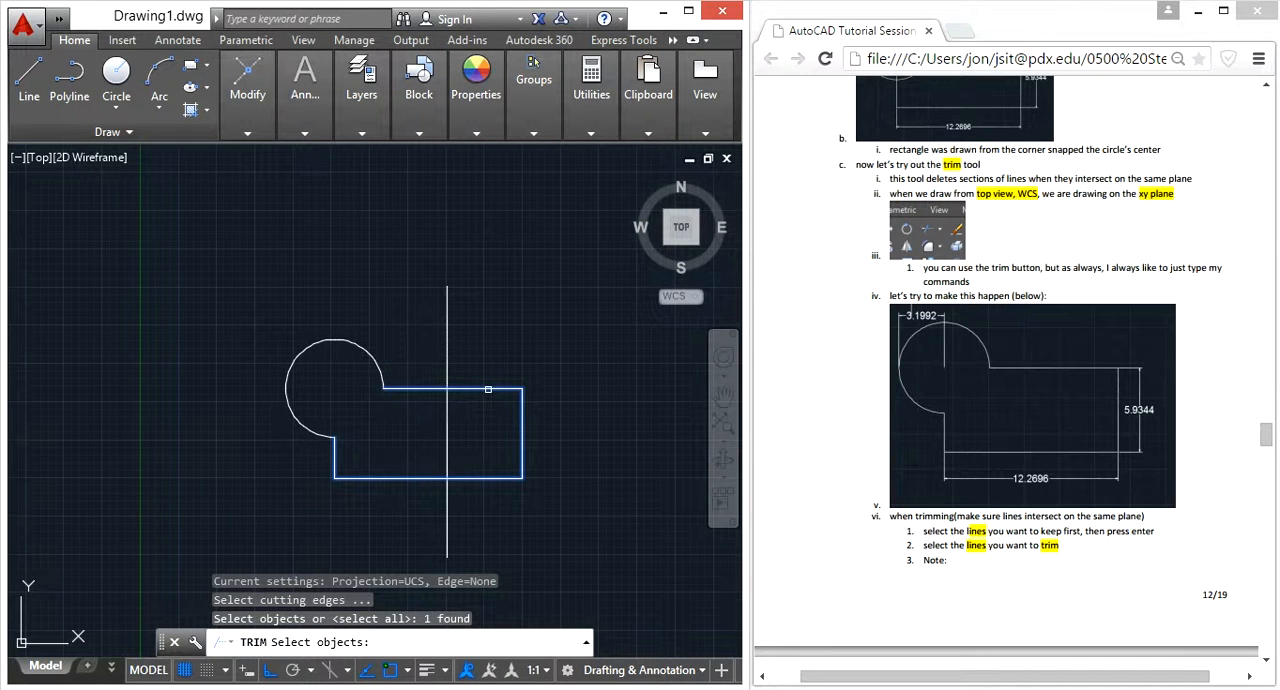
key(Return)
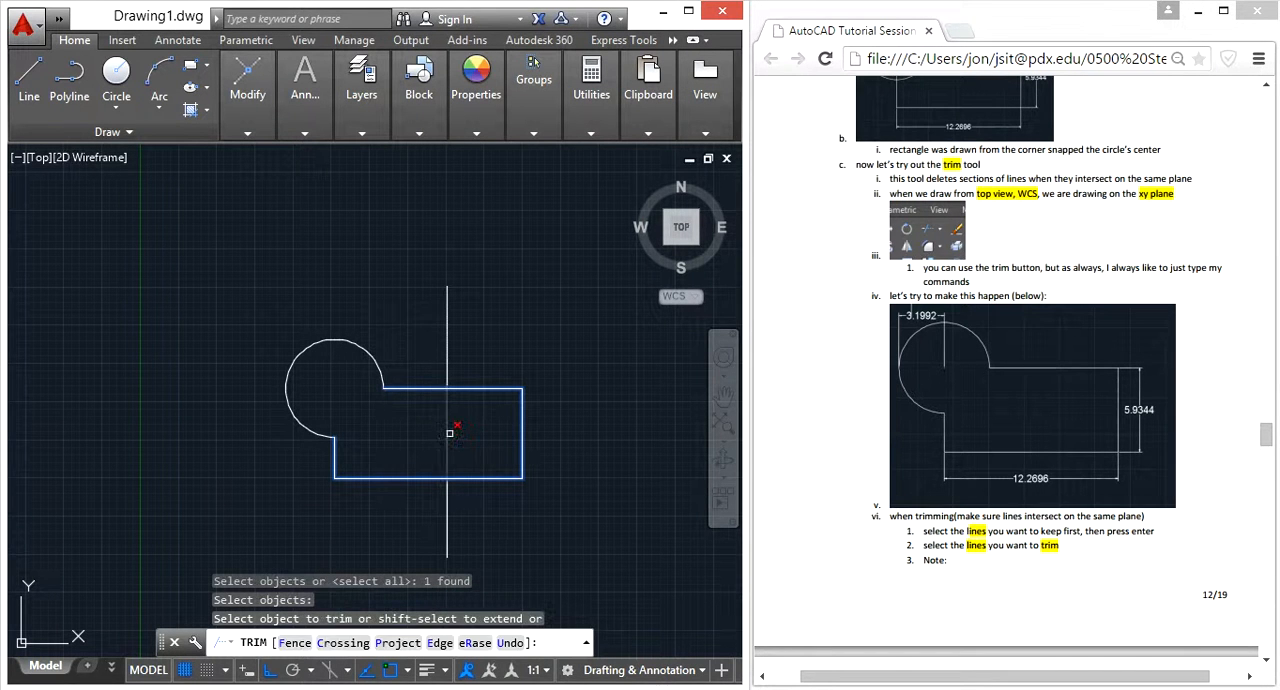
click(450, 432)
key(Escape)
Delete the two leftover vertical line pieces above and below the rectangle
click(446, 343)
key(Delete)
click(446, 510)
key(Delete)
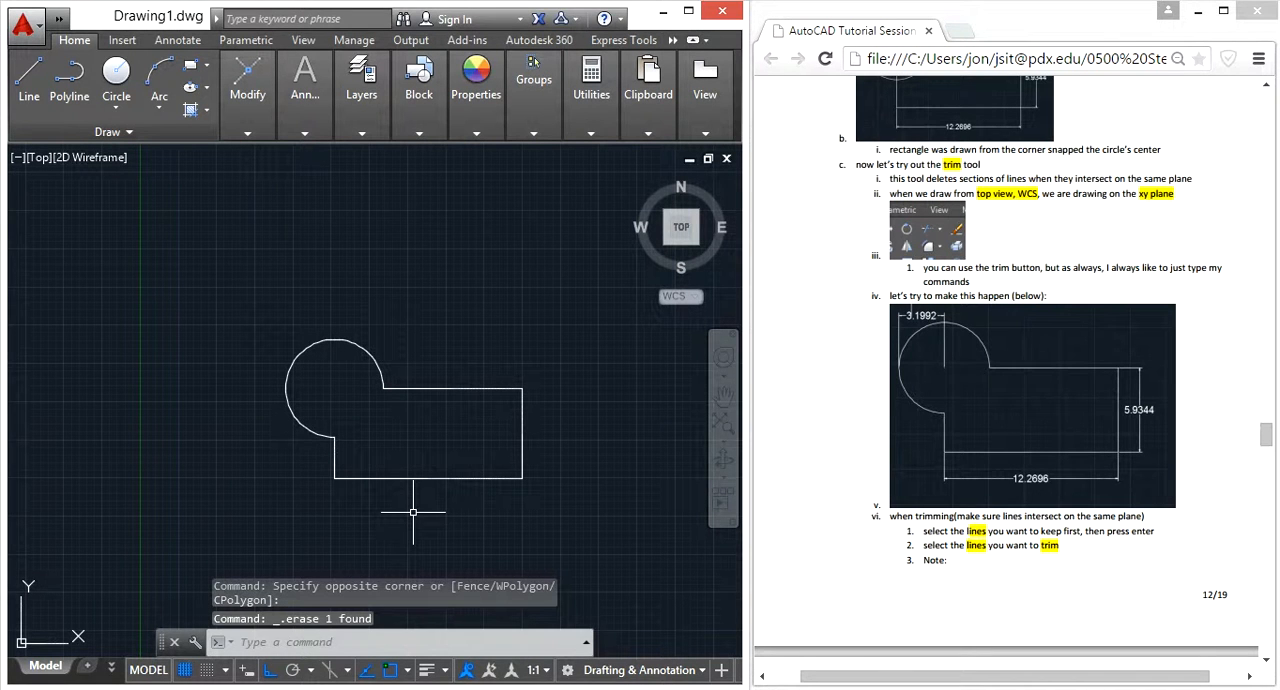
With object snap and ortho off, draw a diagonal line passing through the circle's arc on both sides
text(l)
key(Return)
click(390, 671)
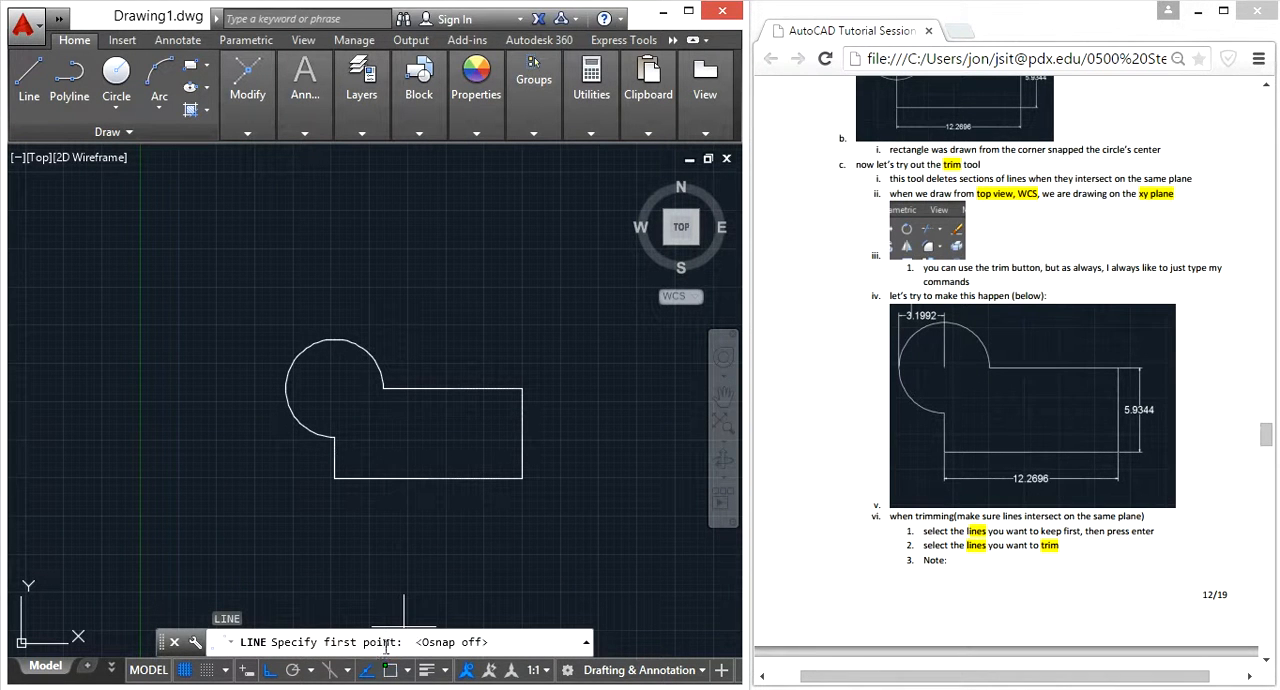
click(268, 671)
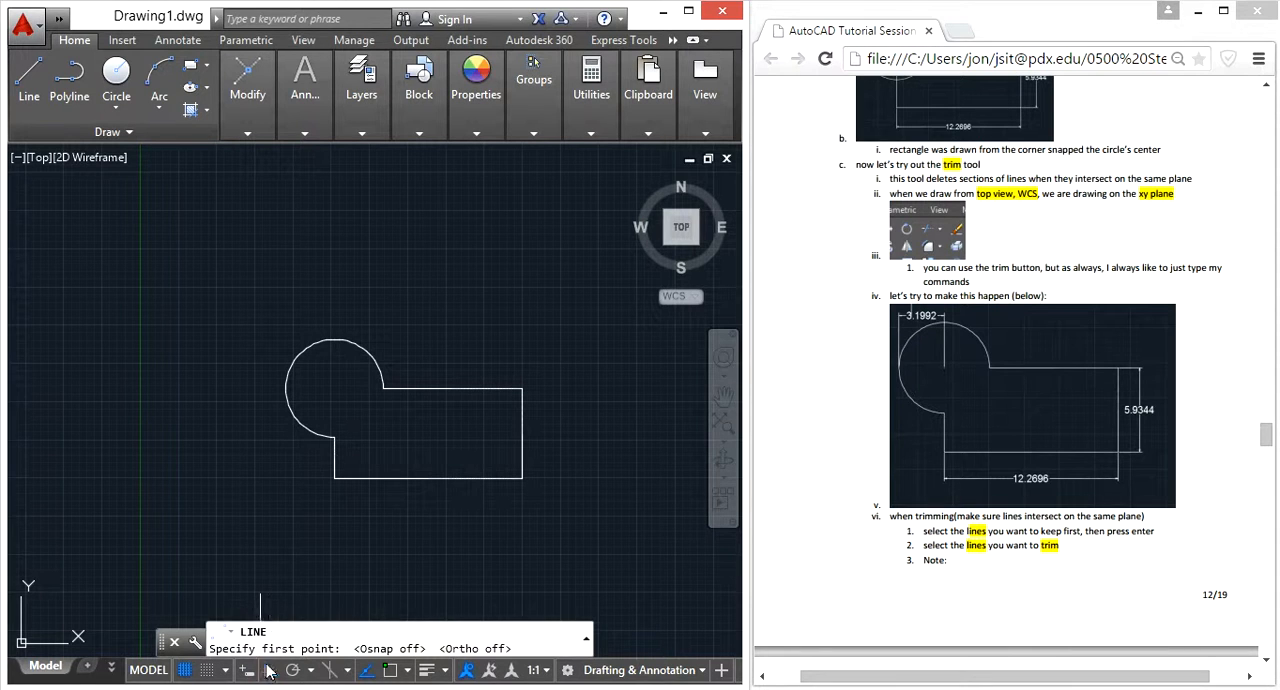
click(271, 464)
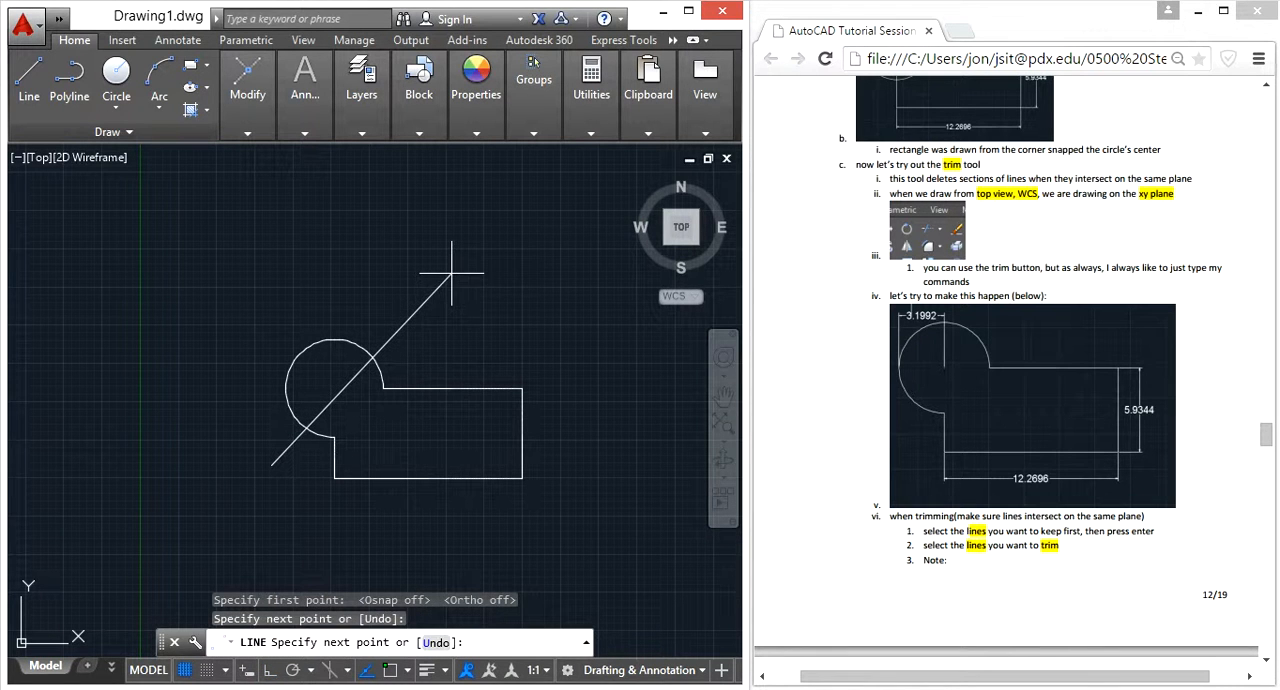
key(Escape)
Trim the part of the diagonal line inside the circle, using the circle's arc as the cutting edge
text(trim)
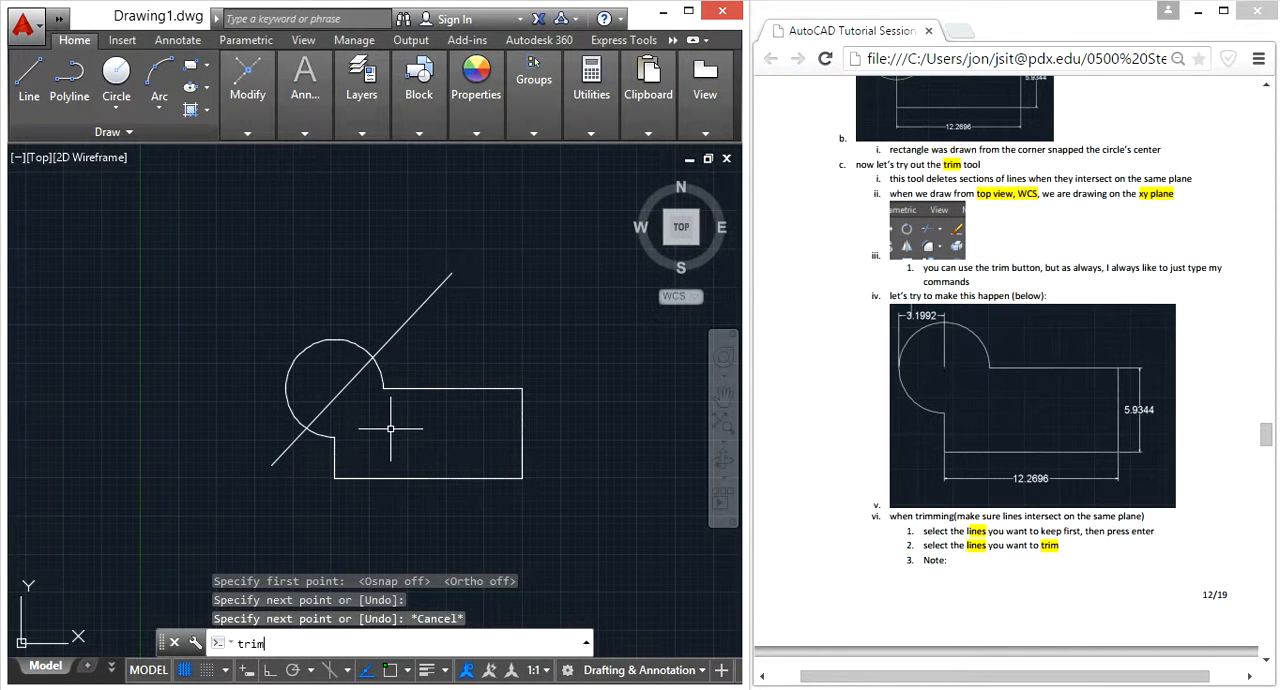
key(Return)
click(379, 366)
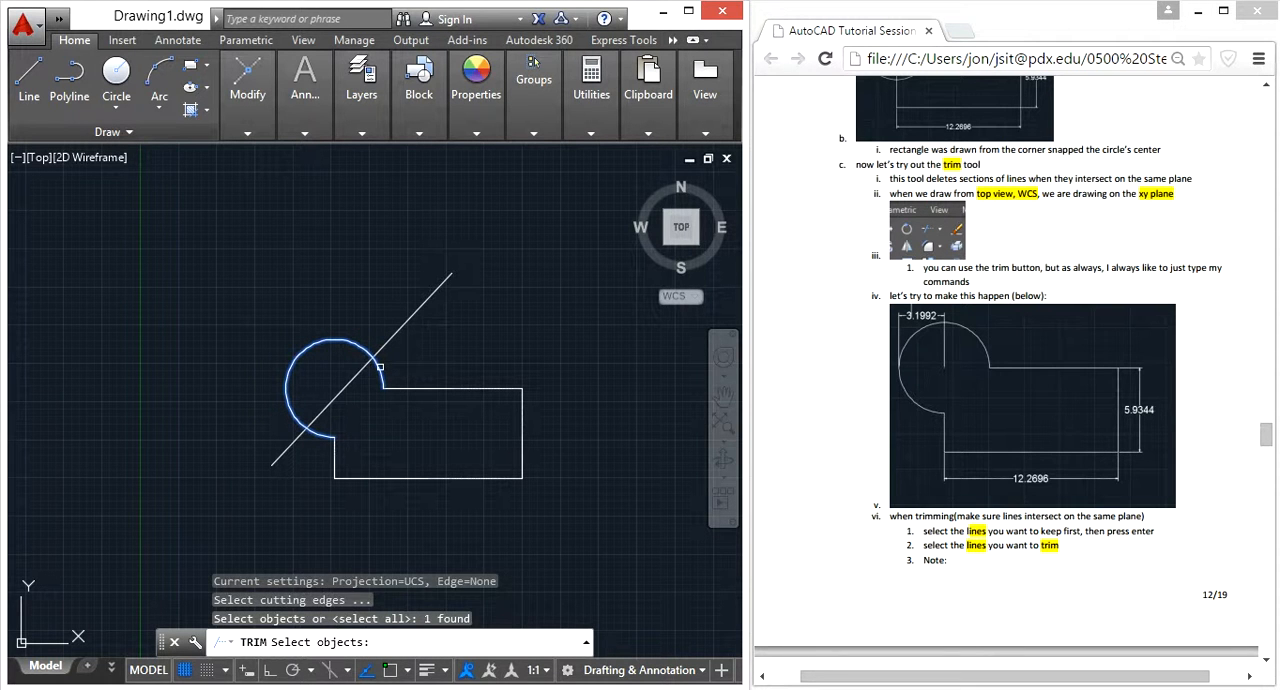
key(Return)
click(342, 382)
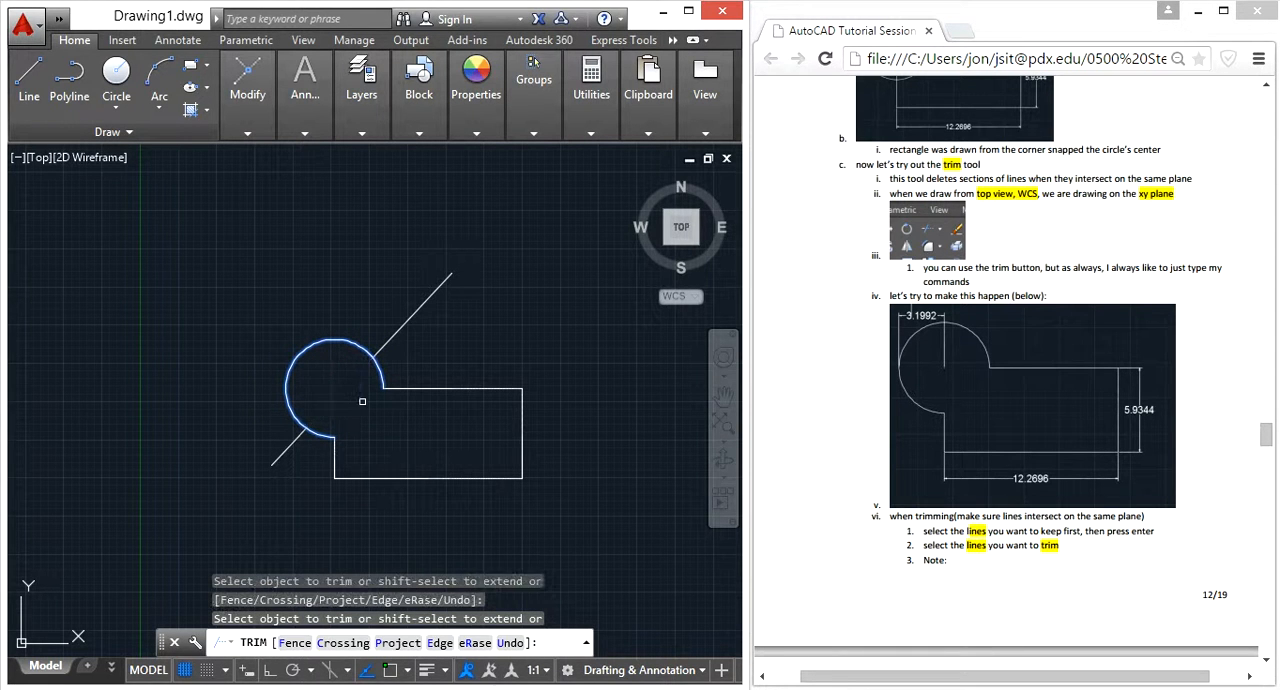
key(Escape)
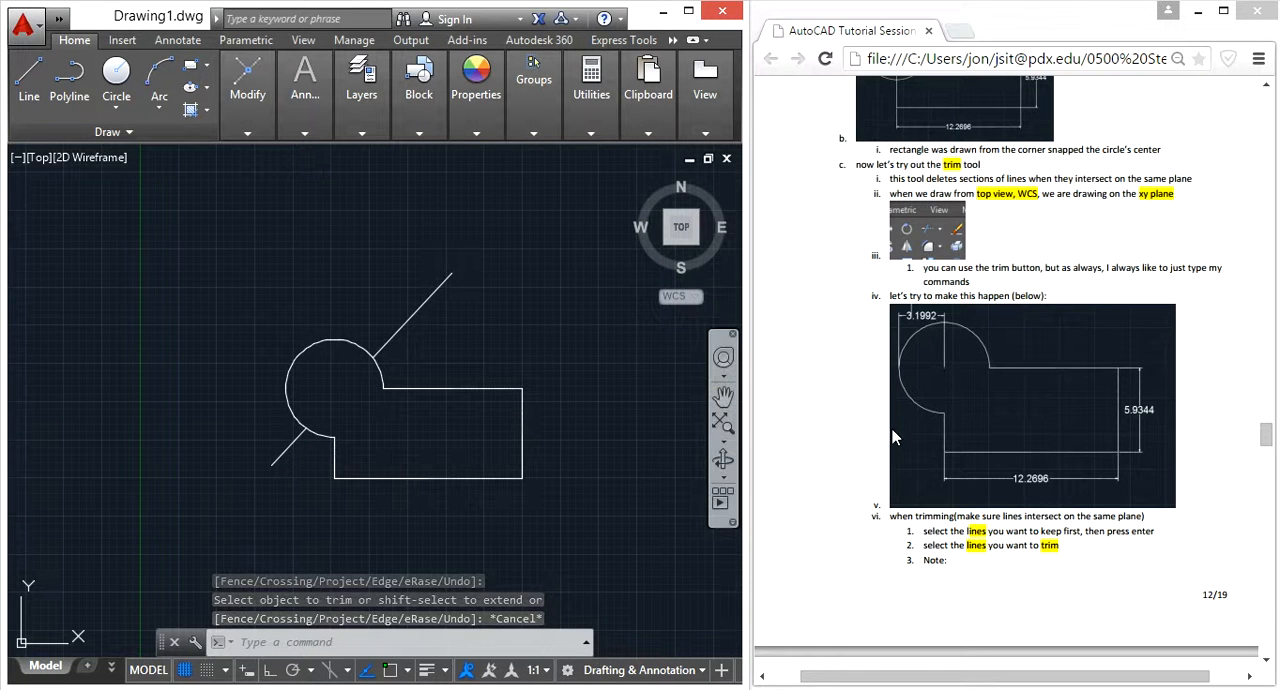
Check the tutorial's instructions on joining lines and delete the two leftover diagonal line pieces outside the circle
click(953, 498)
scroll(953, 498, down, 2)
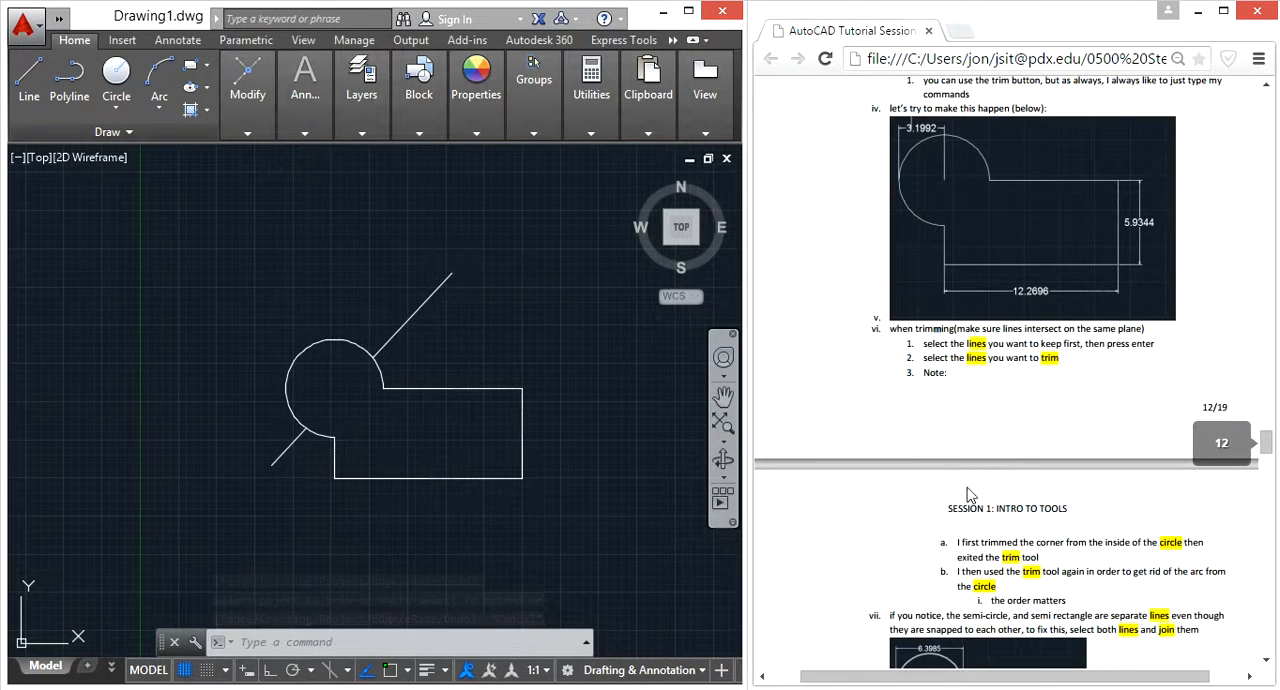
scroll(1009, 488, down, 3)
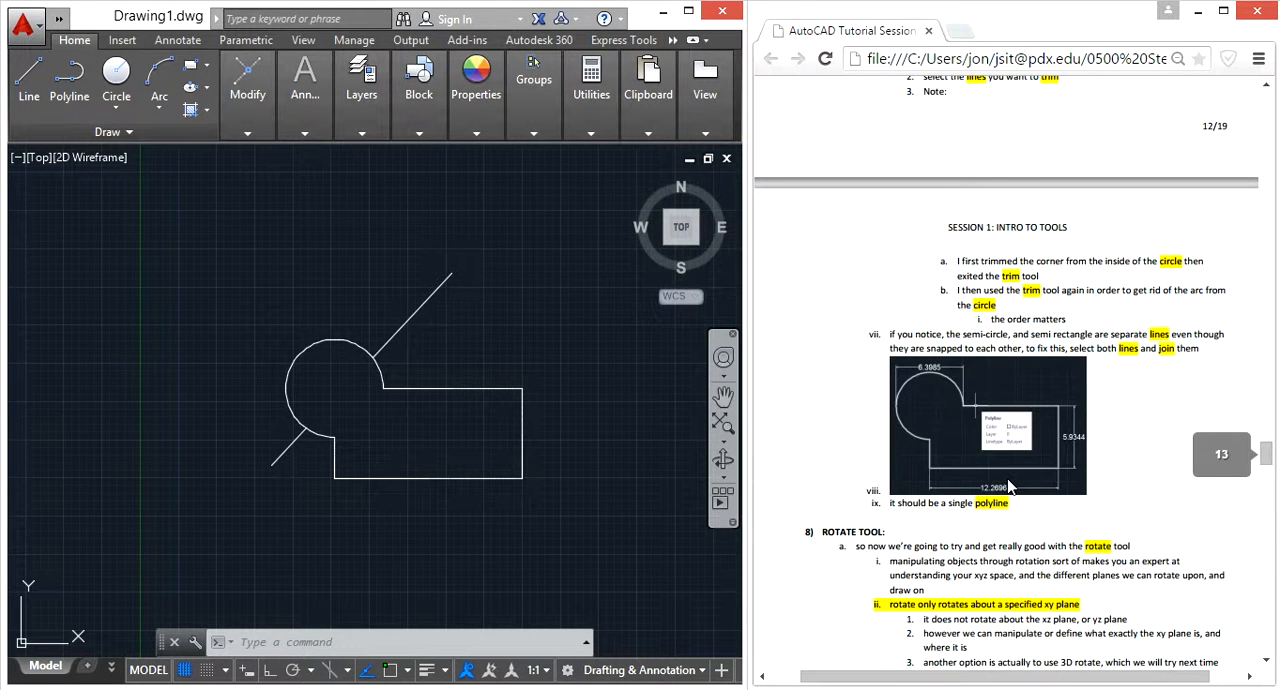
scroll(1009, 488, up, 1)
click(494, 327)
click(435, 290)
key(Delete)
click(285, 462)
click(236, 505)
key(Delete)
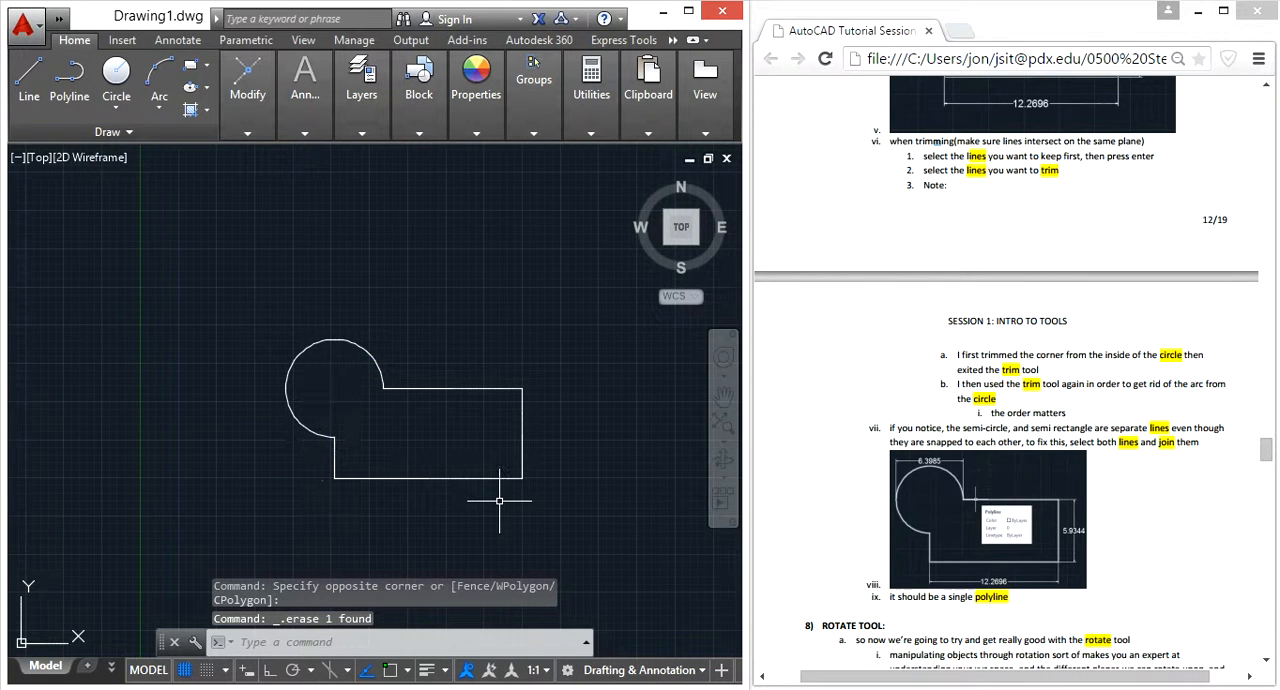
click(567, 516)
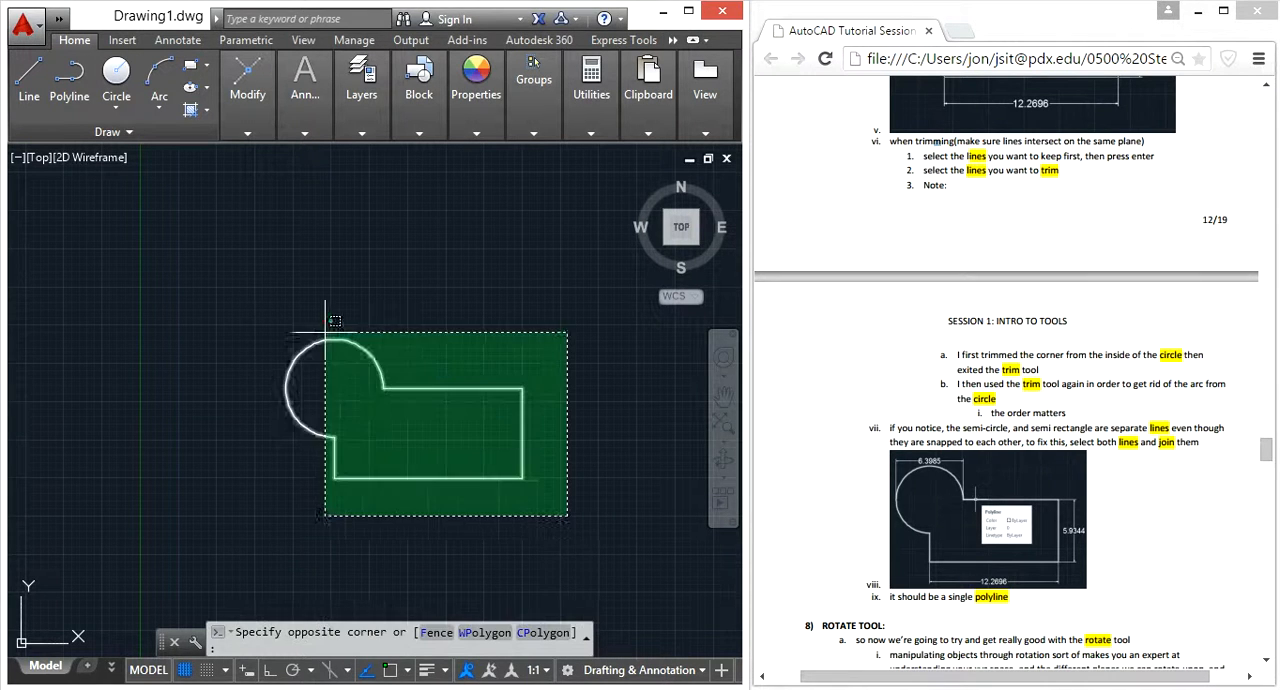
click(537, 507)
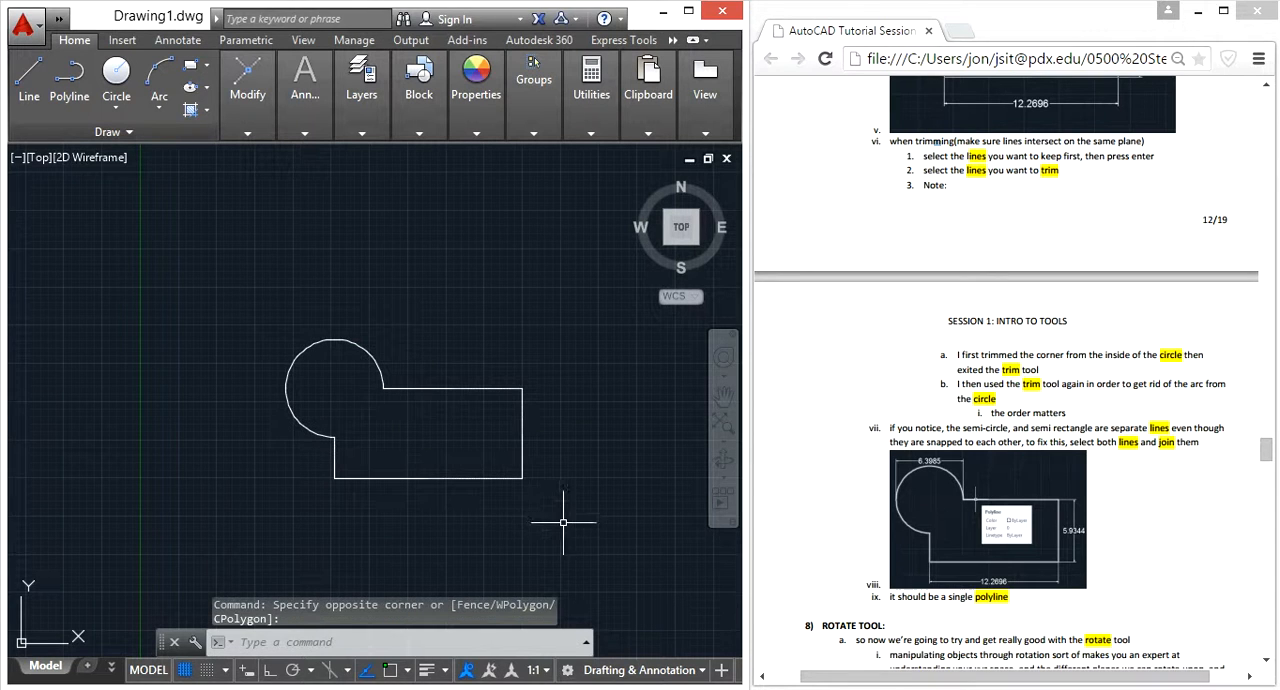
click(564, 527)
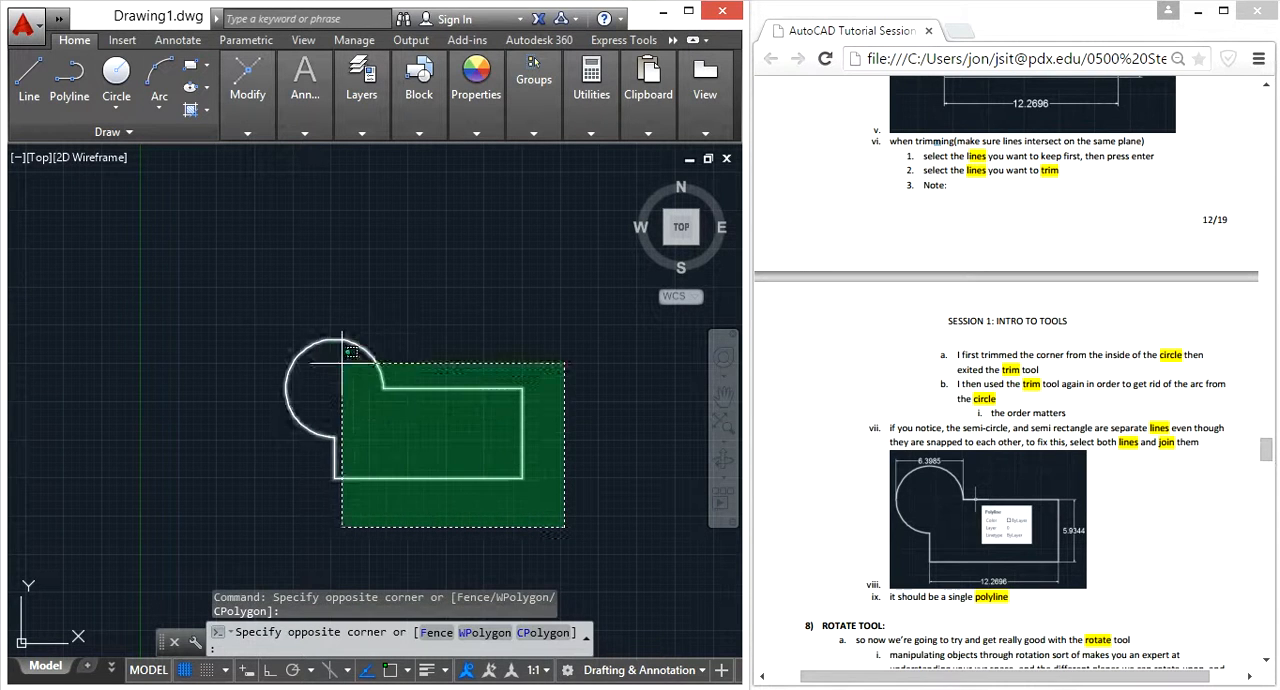
click(292, 321)
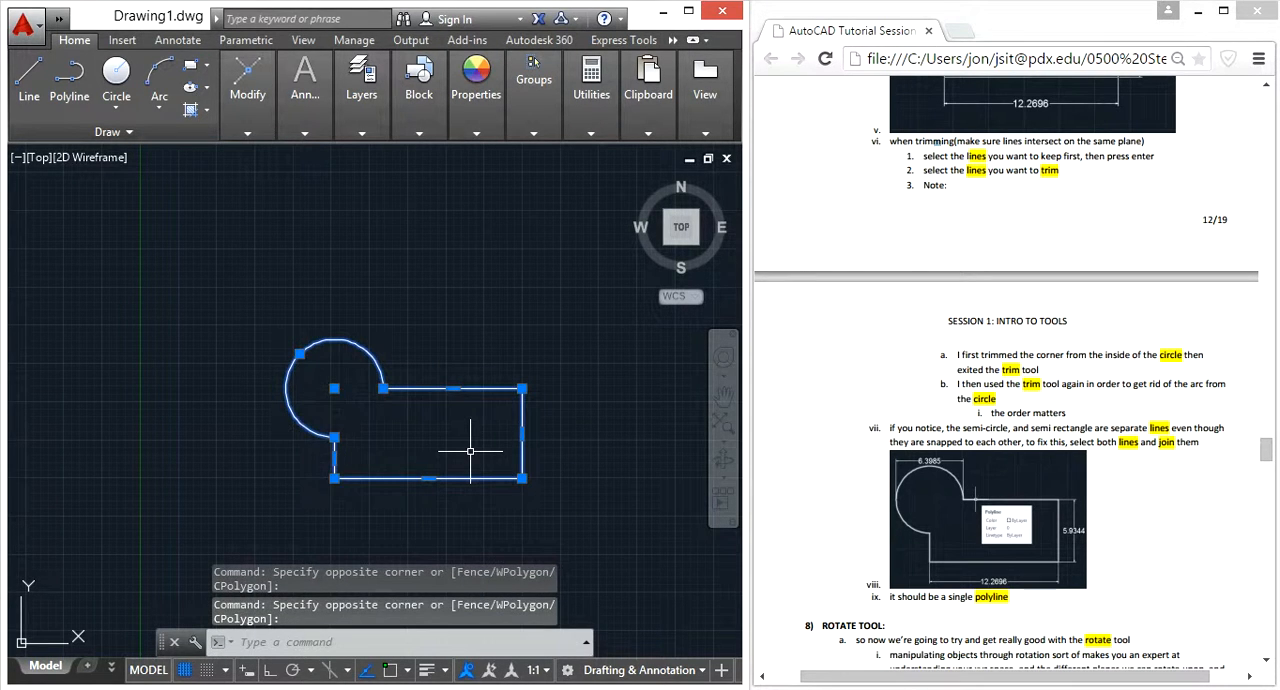
key(Escape)
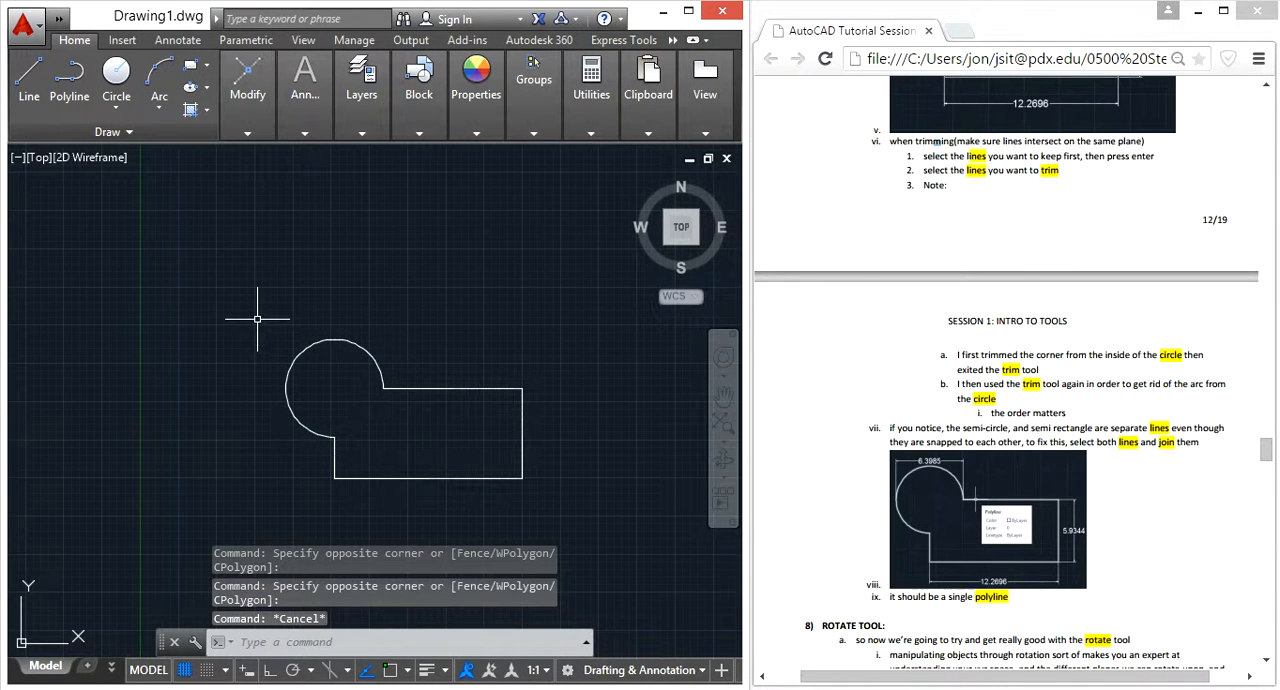
Select the circle's arc and the trimmed rectangle and join them into a single polyline
drag(257, 287, 562, 520)
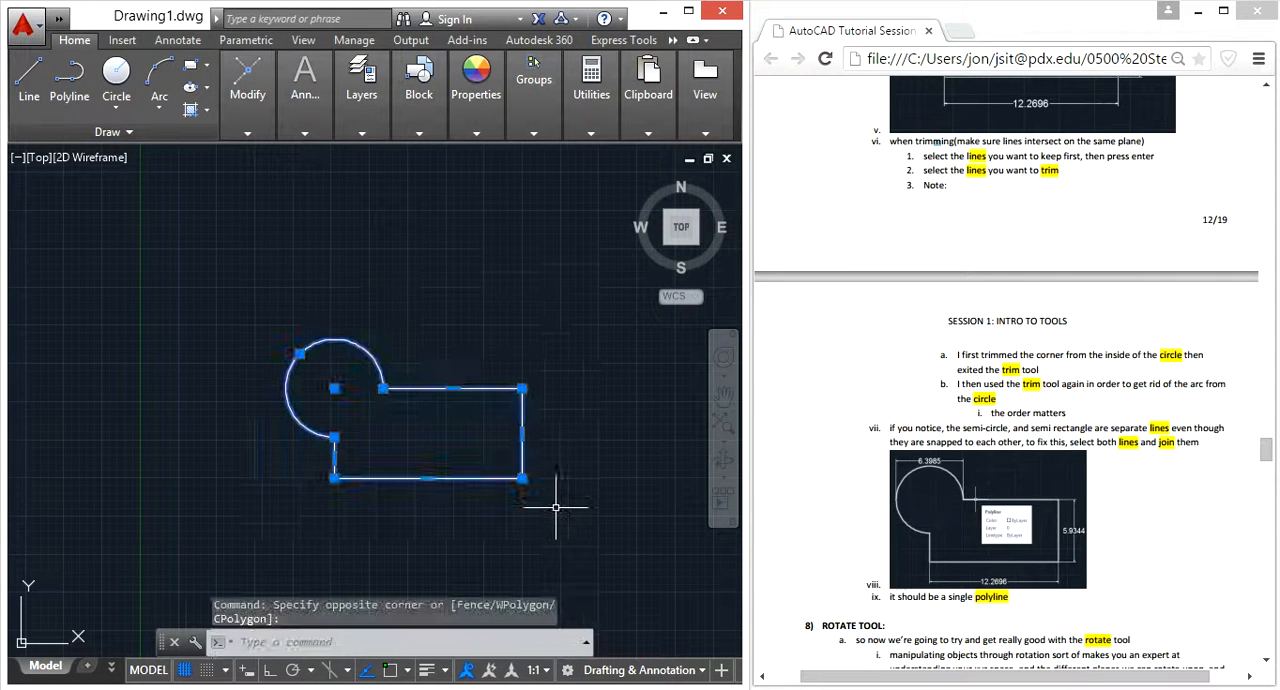
text(join)
key(Return)
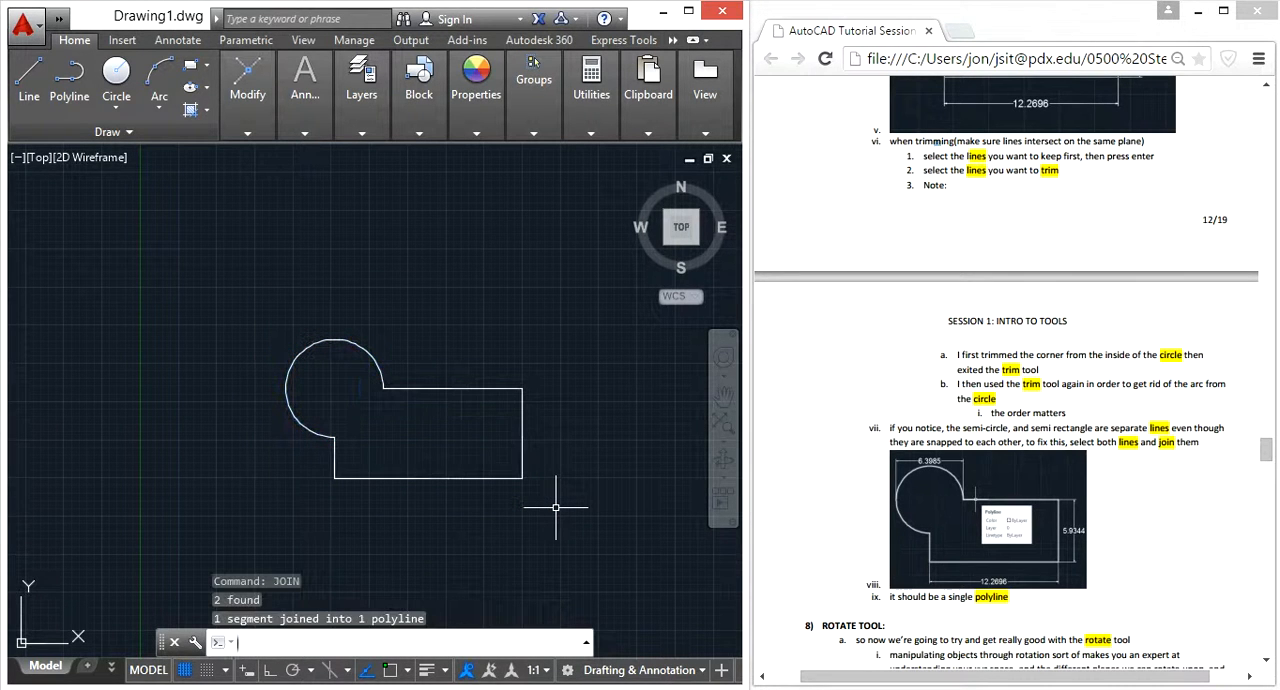